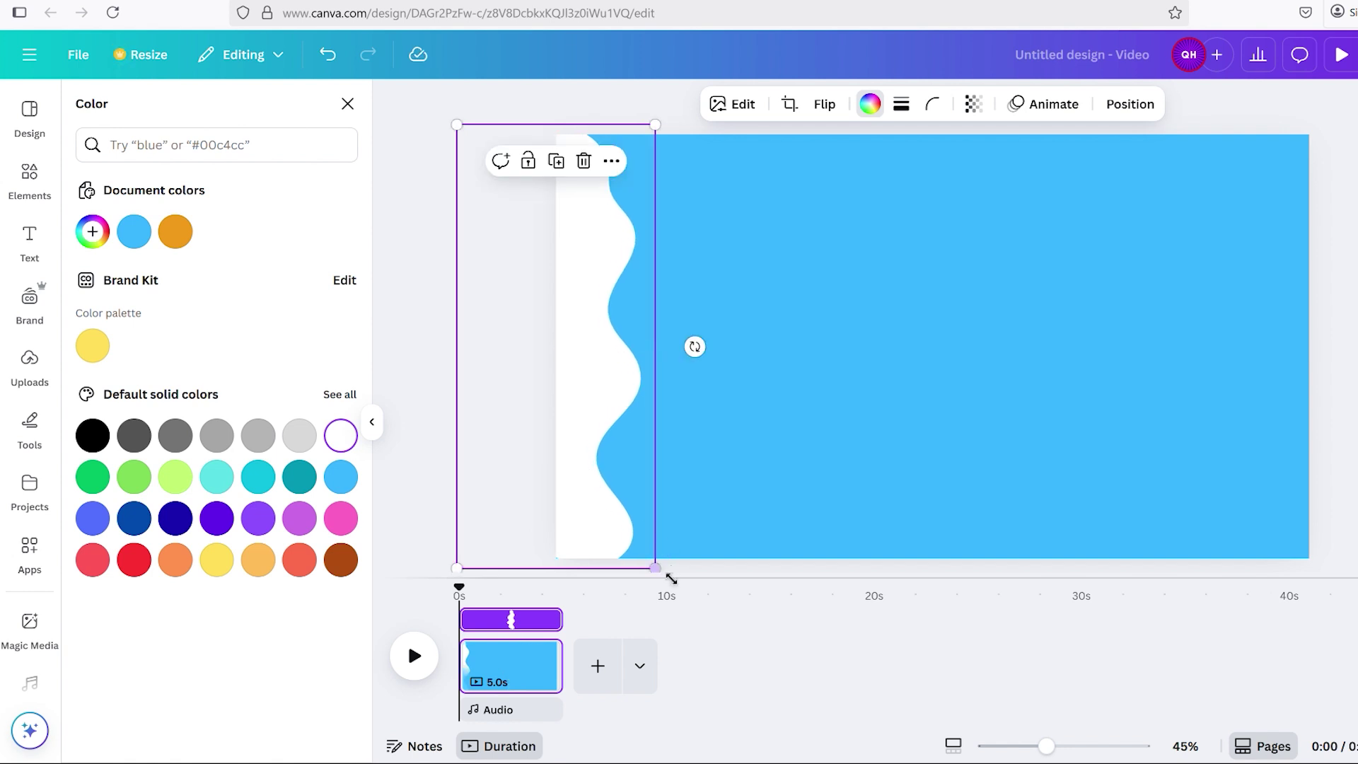
Stretch the white wavy shape slightly past the page height and add a rectangle shape.
mouse_move(668, 579)
left_mouse_down()
mouse_move(628, 470)
mouse_move(603, 479)
left_mouse_up()
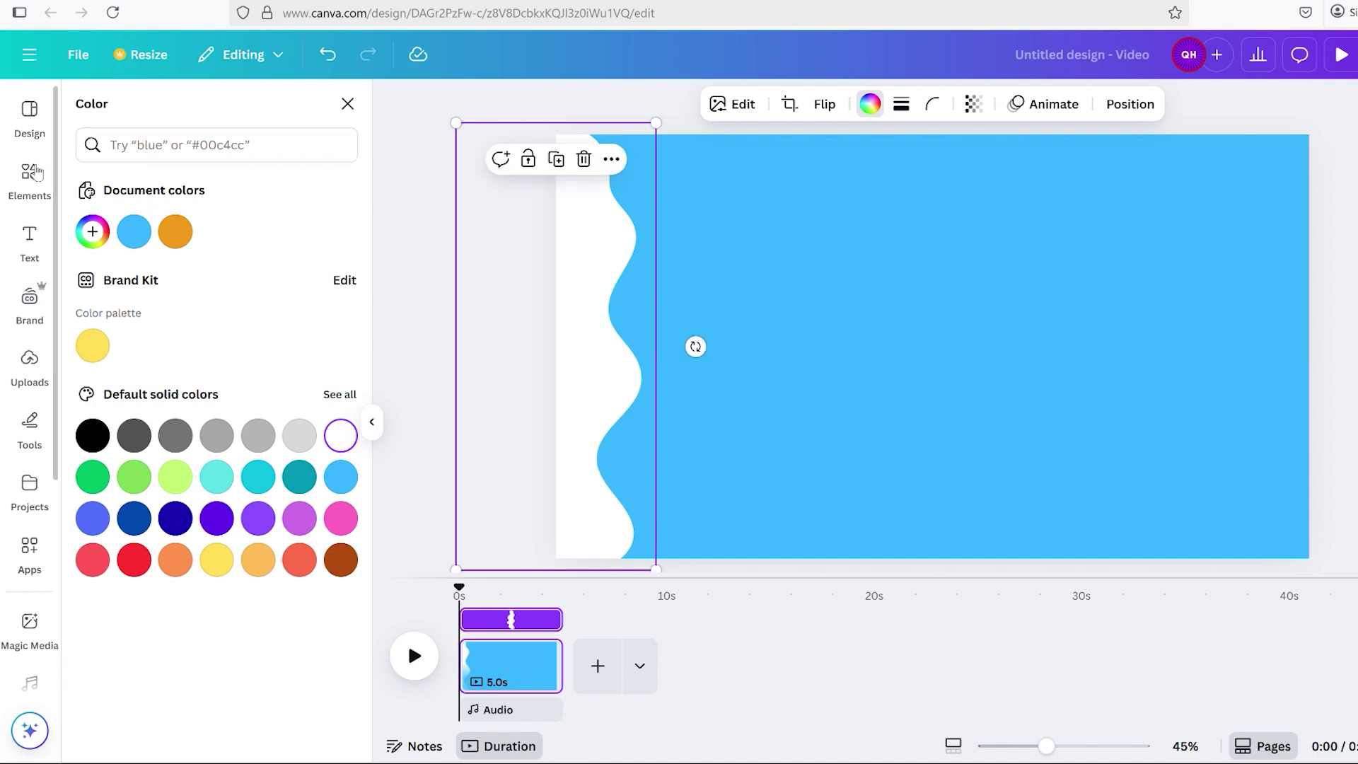
left_click(30, 176)
left_click(191, 114)
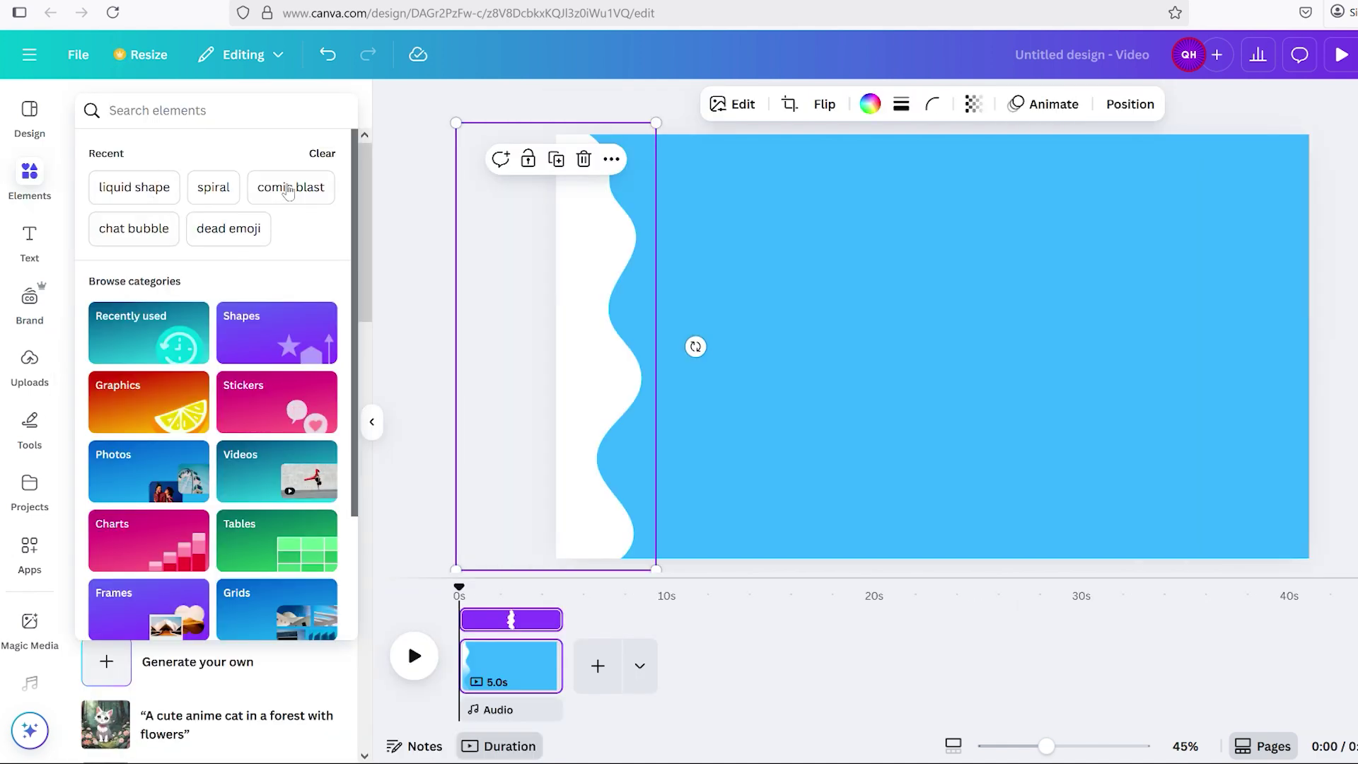
left_click(239, 119)
type("rec")
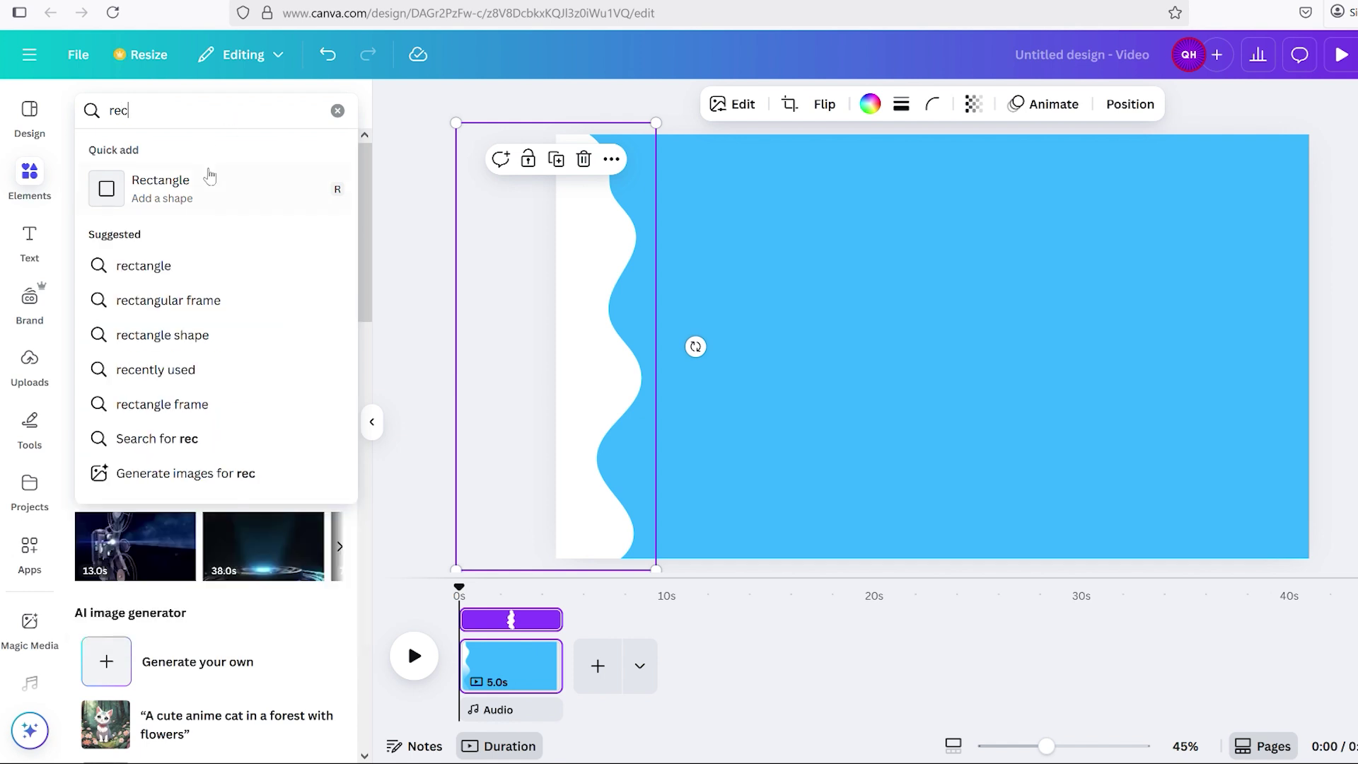
left_click(208, 176)
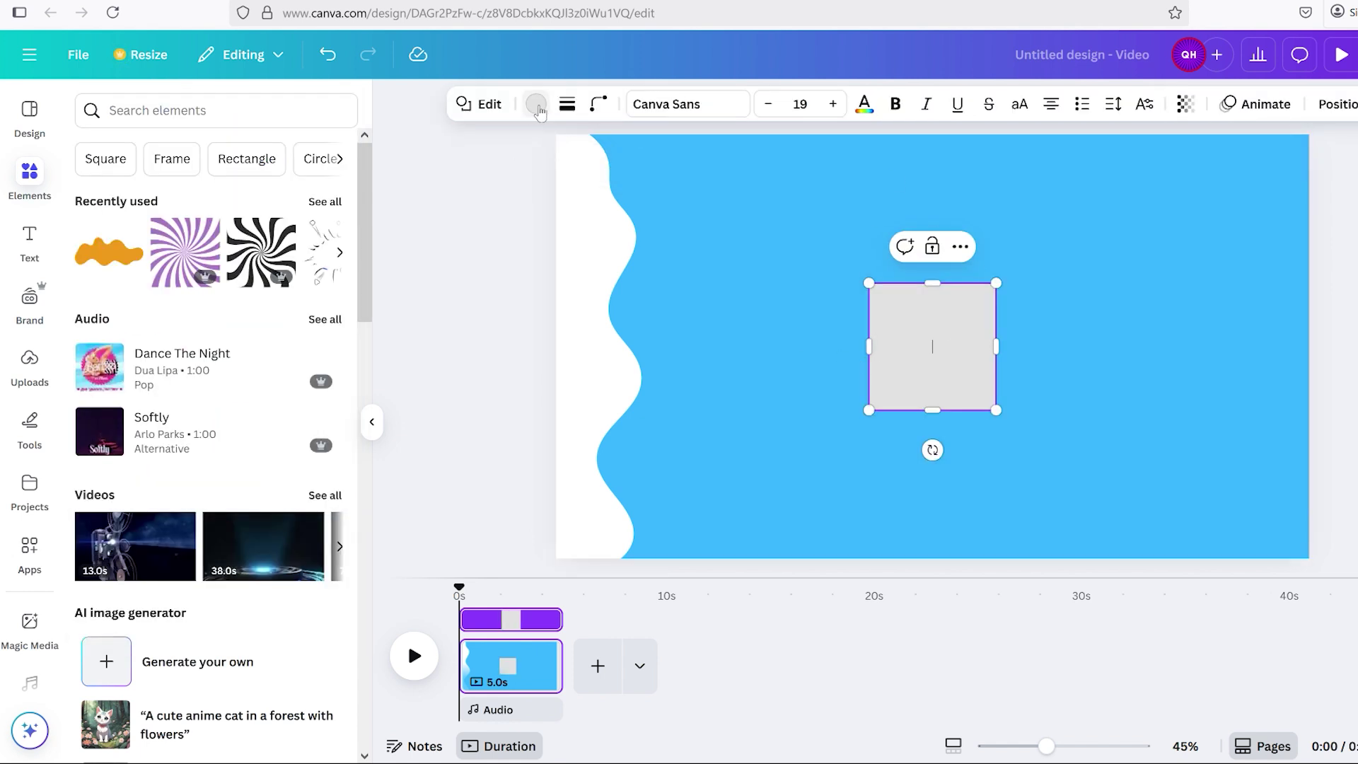
Fill the rectangle white and enlarge it from the page's upper-left corner to cover the whole page.
left_click(536, 106)
left_click(288, 231)
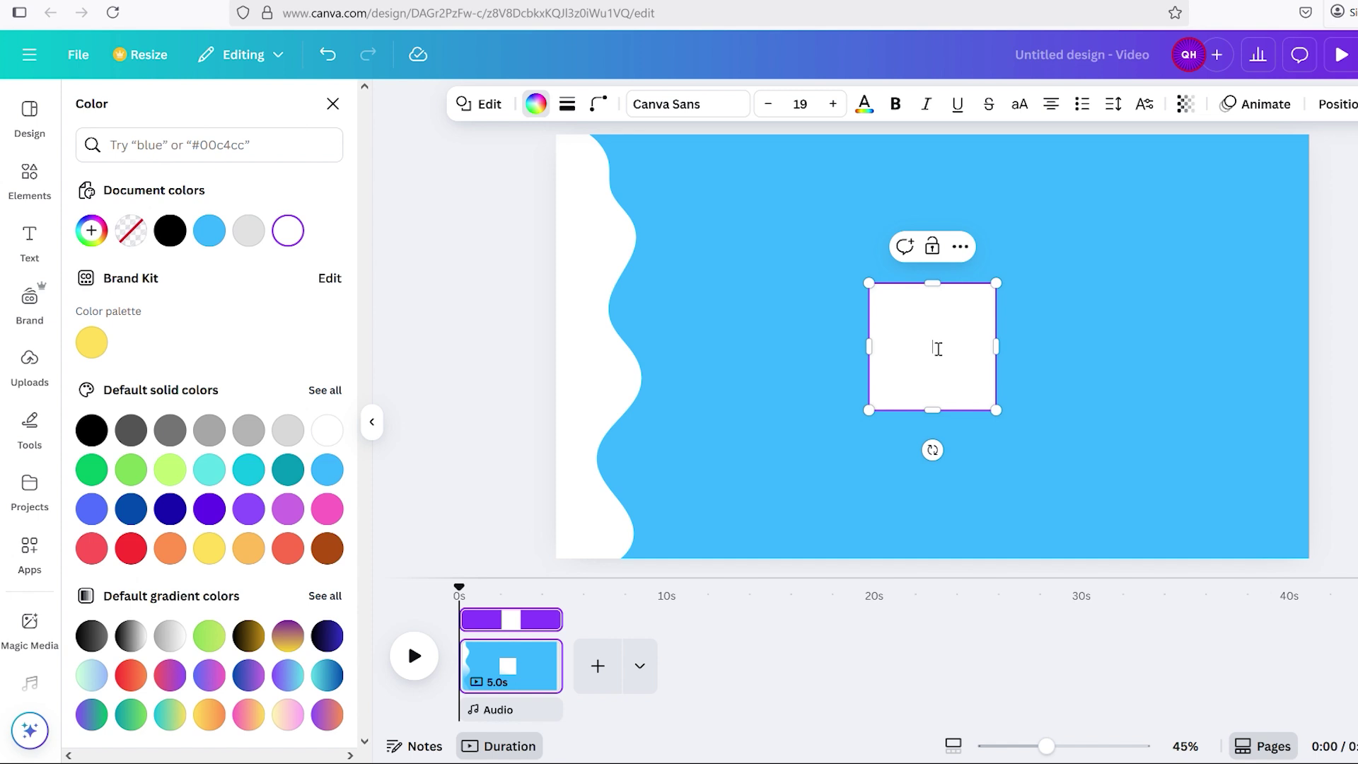
left_click(1054, 266)
left_click_drag(970, 343, 651, 189)
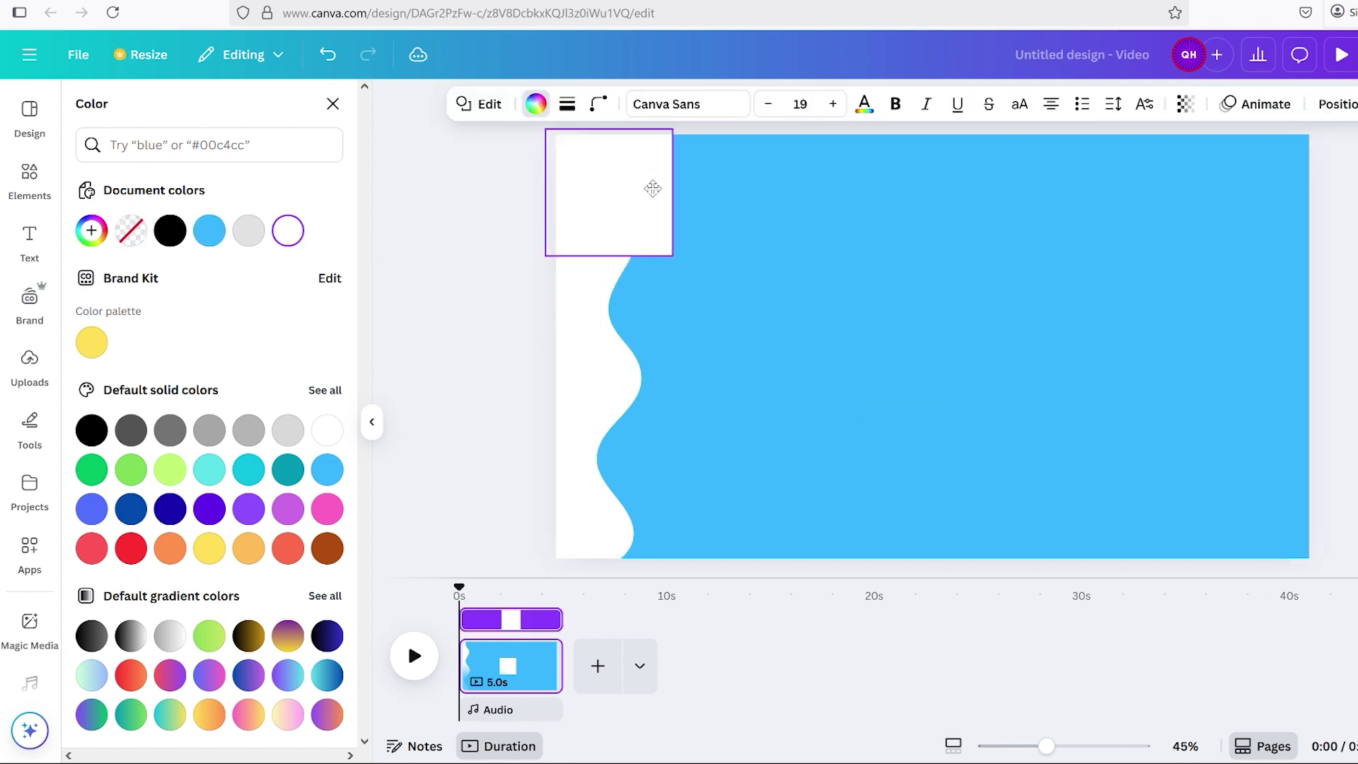
left_click_drag(688, 264, 1334, 571)
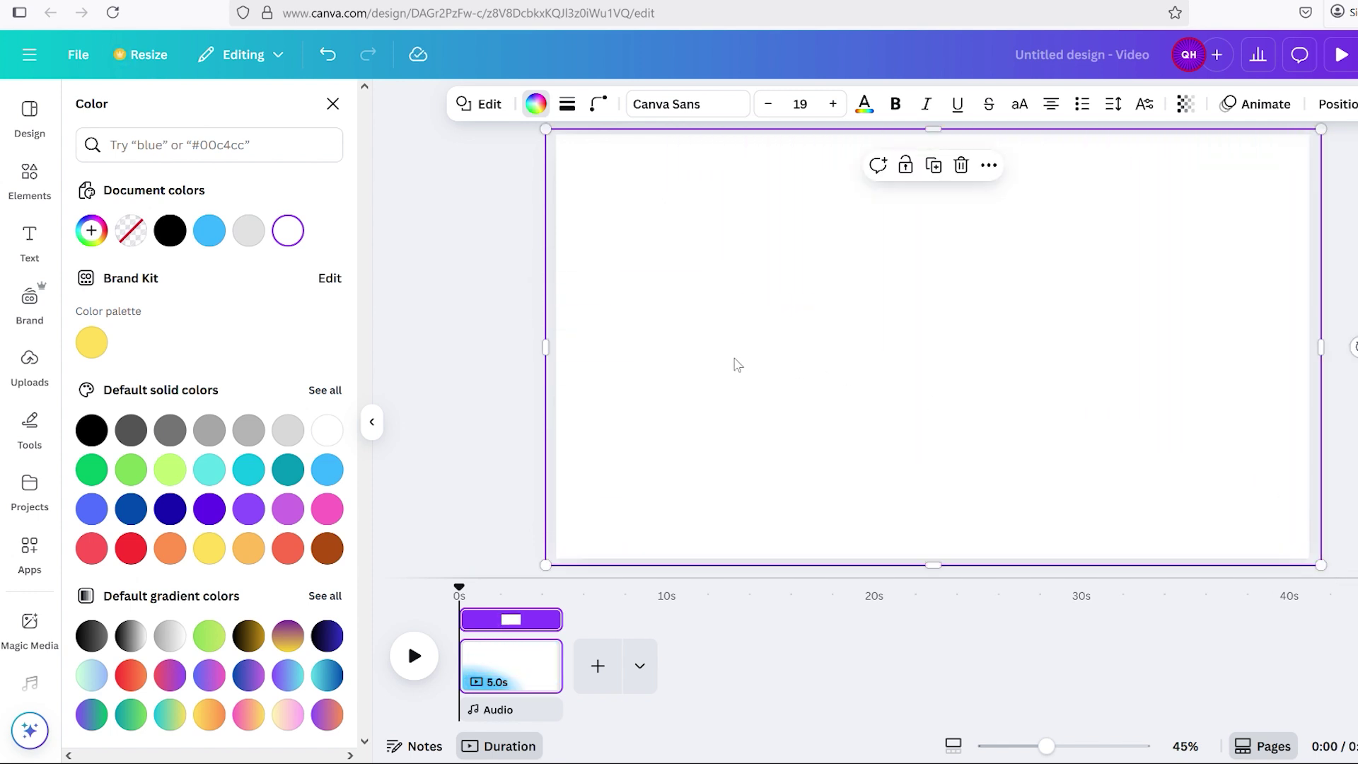
Shift the white rectangle slightly right so its left edge overlaps the wavy shape and group the two.
left_click_drag(734, 363, 775, 364)
left_click(564, 304)
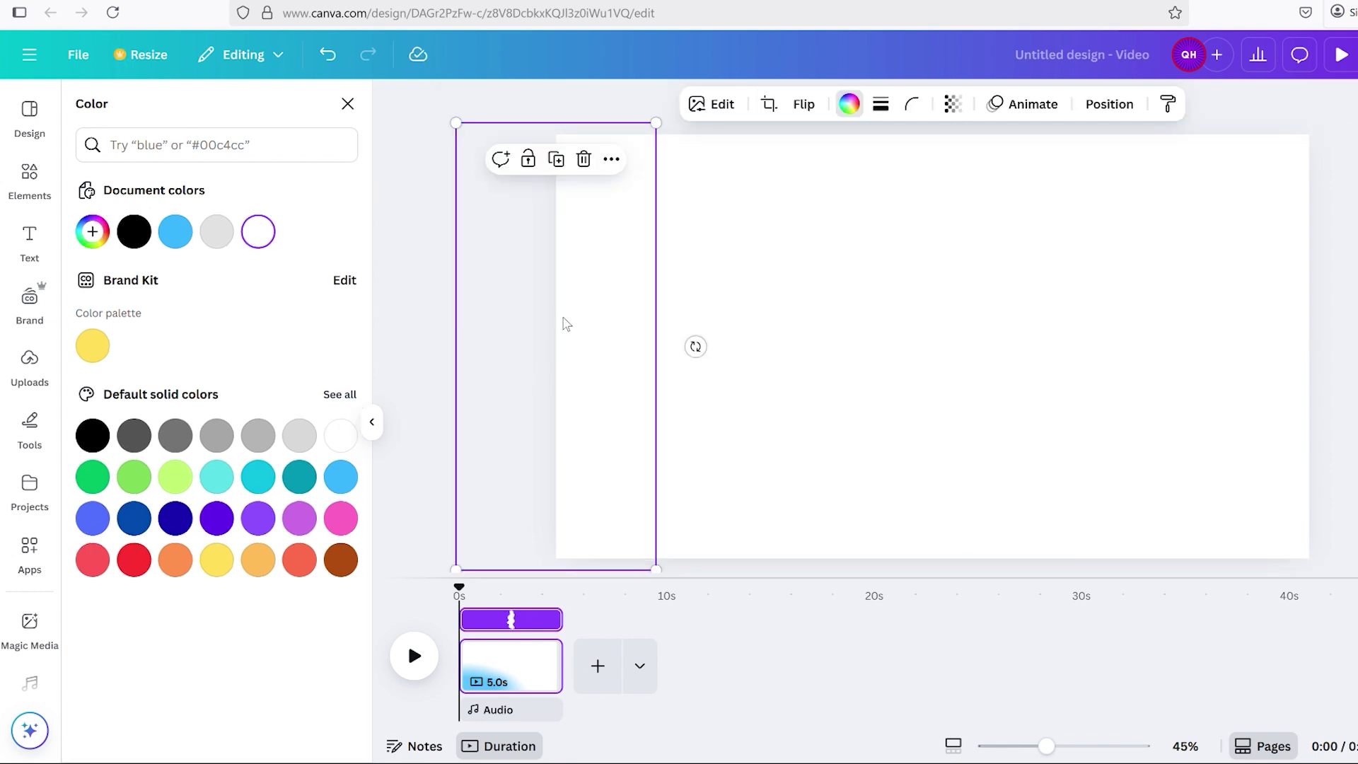
left_click_drag(566, 324, 1263, 385)
key("ctrl+z")
key("ctrl+z")
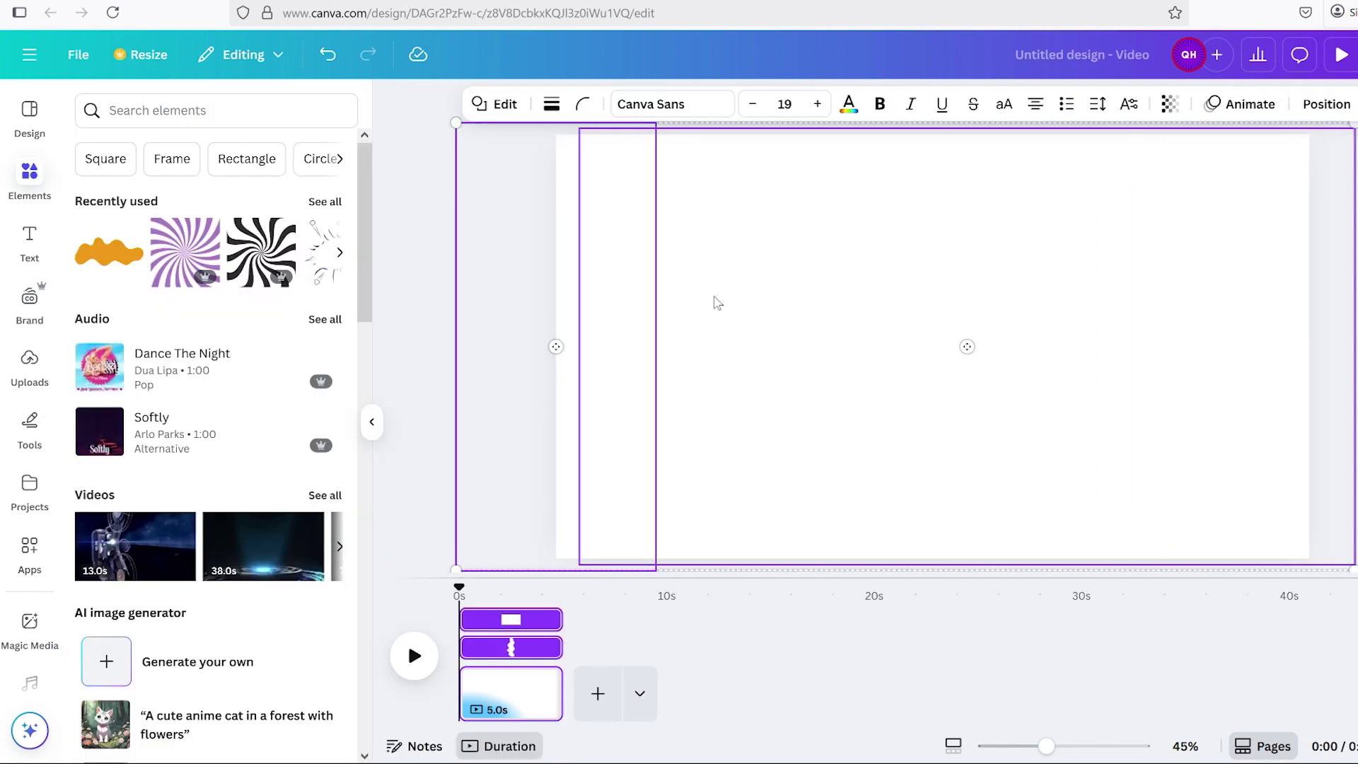
key("ctrl+g")
Place a copy of the wavy shape over the rectangle's right edge and group it with the existing group.
left_click_drag(801, 308, 641, 322)
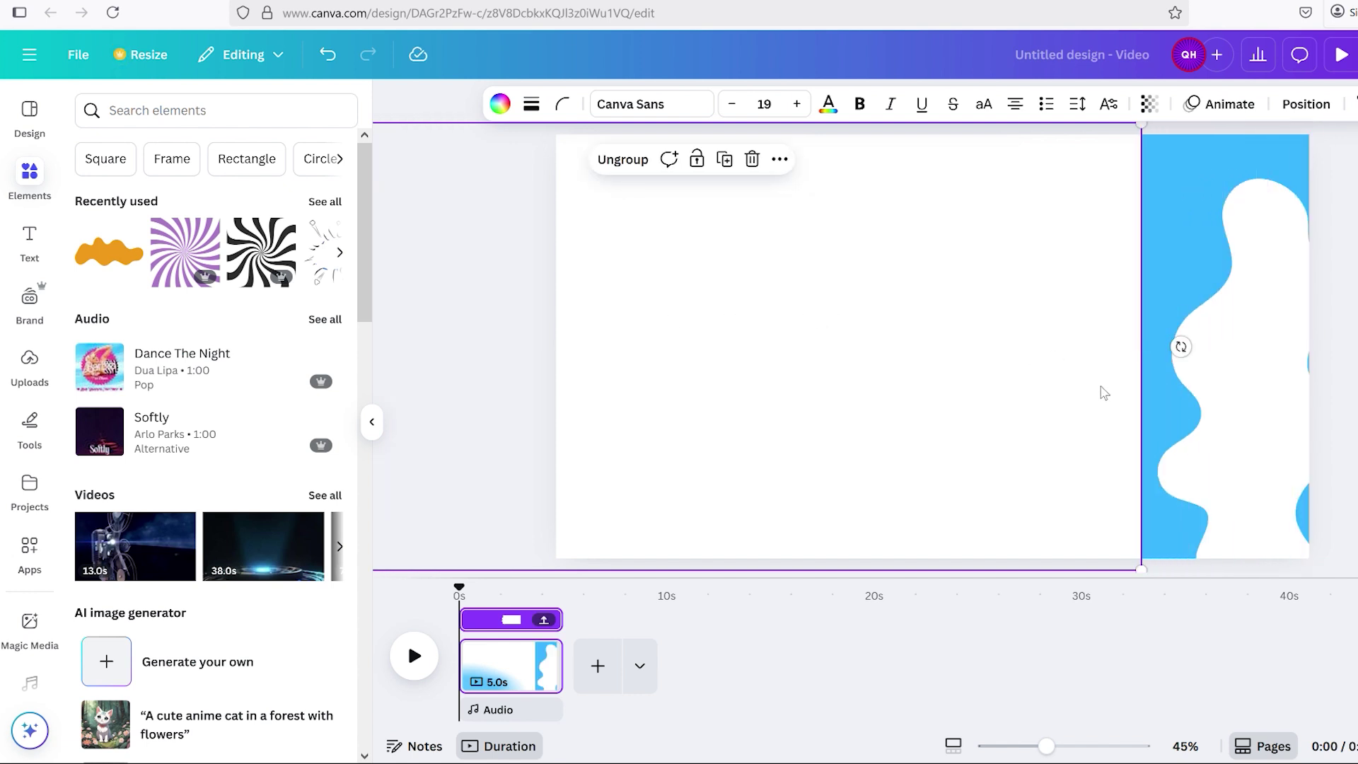
left_click(1258, 418)
left_click_drag(1258, 418, 1158, 391)
left_click(977, 385, "shift")
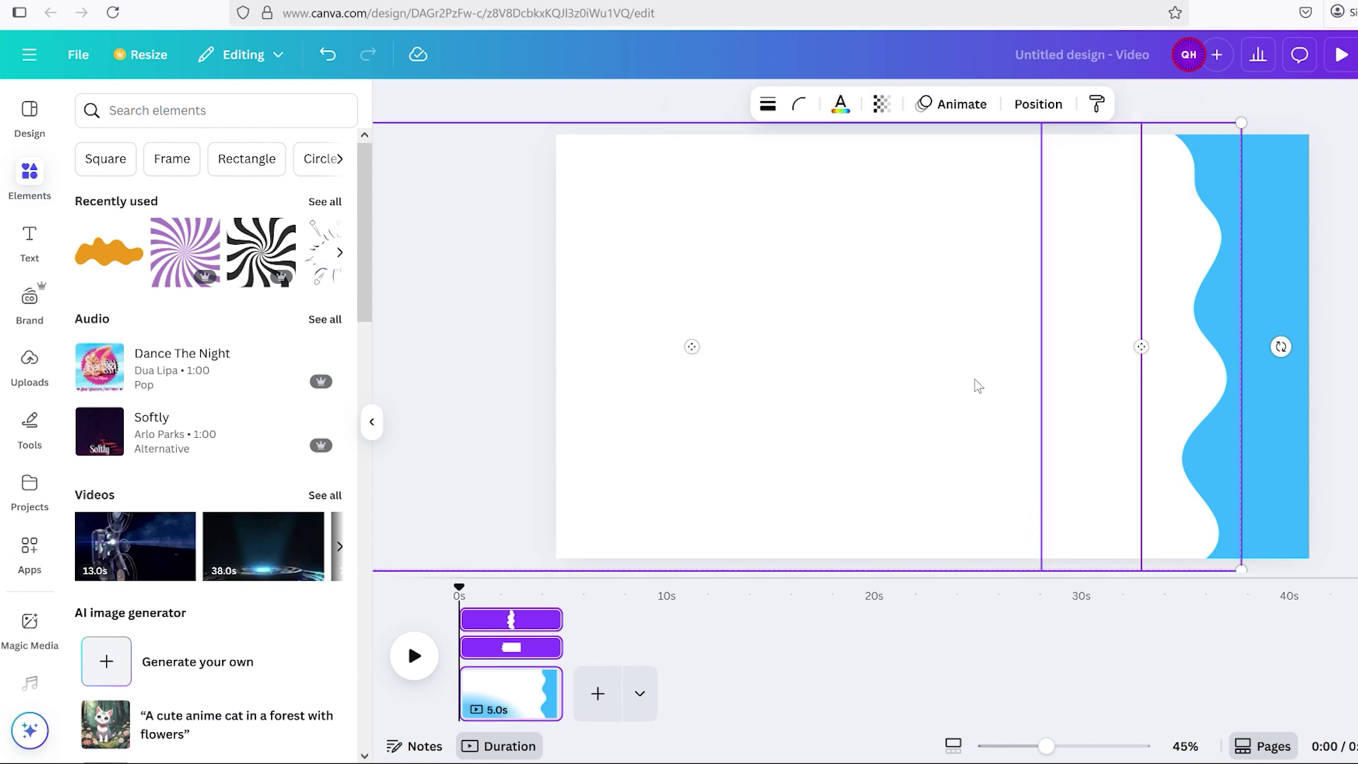
key("ctrl+g")
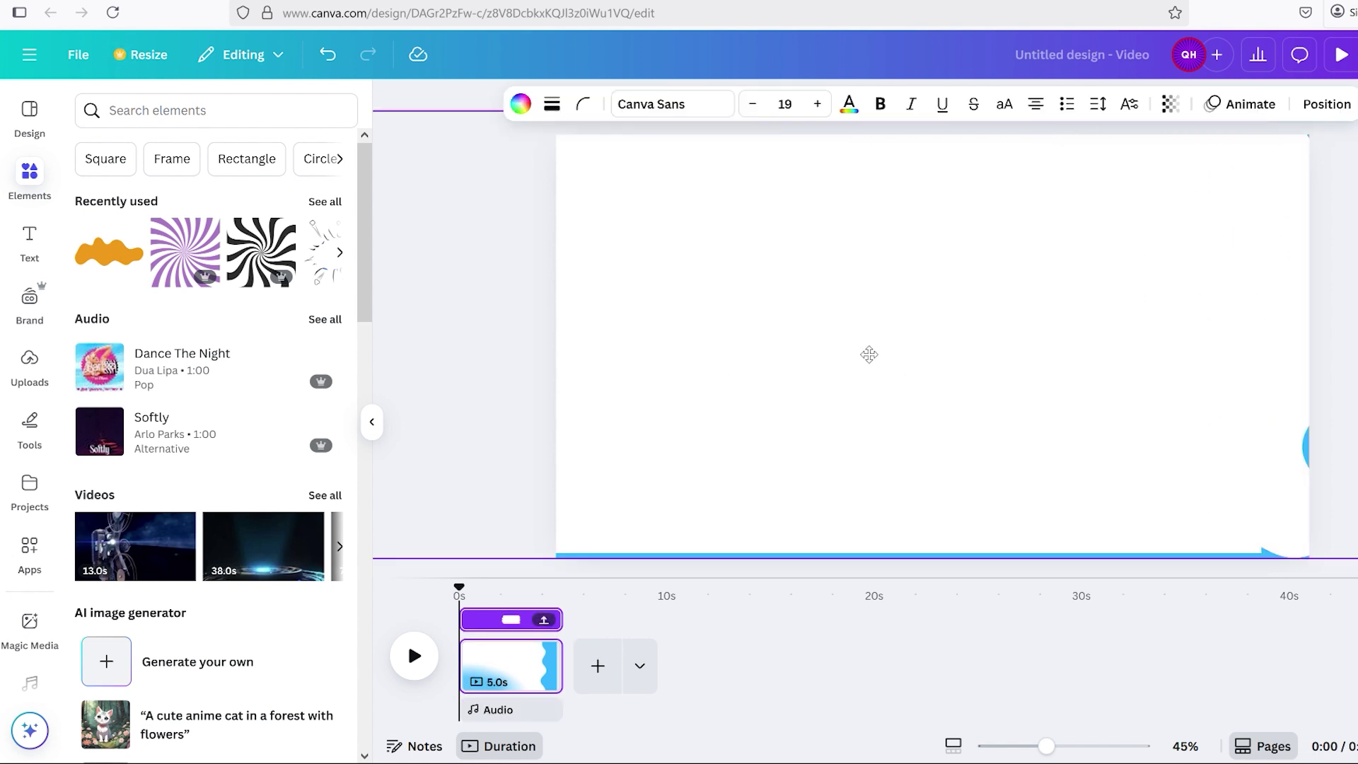
Move the white wavy group off the right side of the page and back so it covers the whole page.
left_click_drag(870, 355, 1261, 368)
left_click_drag(964, 379, 1260, 379)
left_click_drag(1193, 425, 1255, 427)
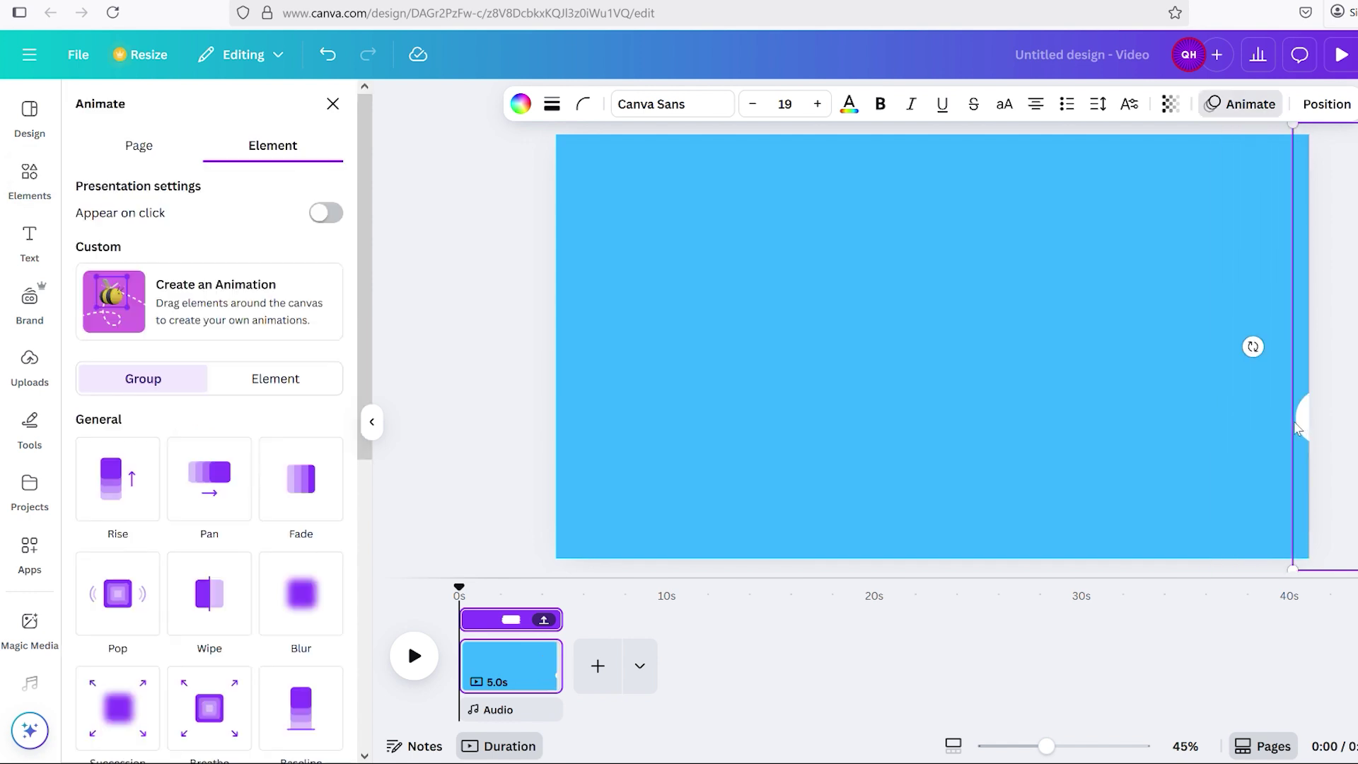
left_click_drag(1305, 427, 458, 428)
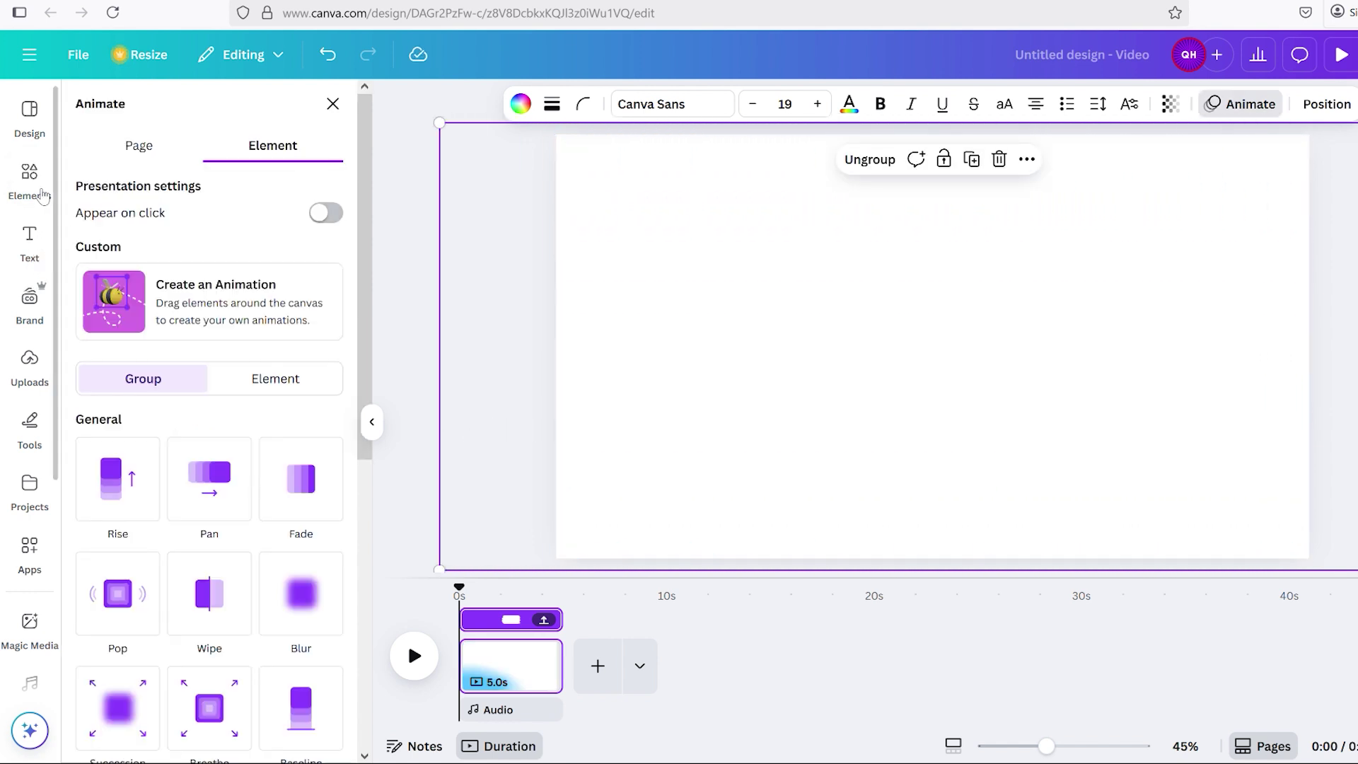
Insert the uploaded round QH logo on the page and collapse the uploads list.
left_click(30, 176)
left_click(29, 364)
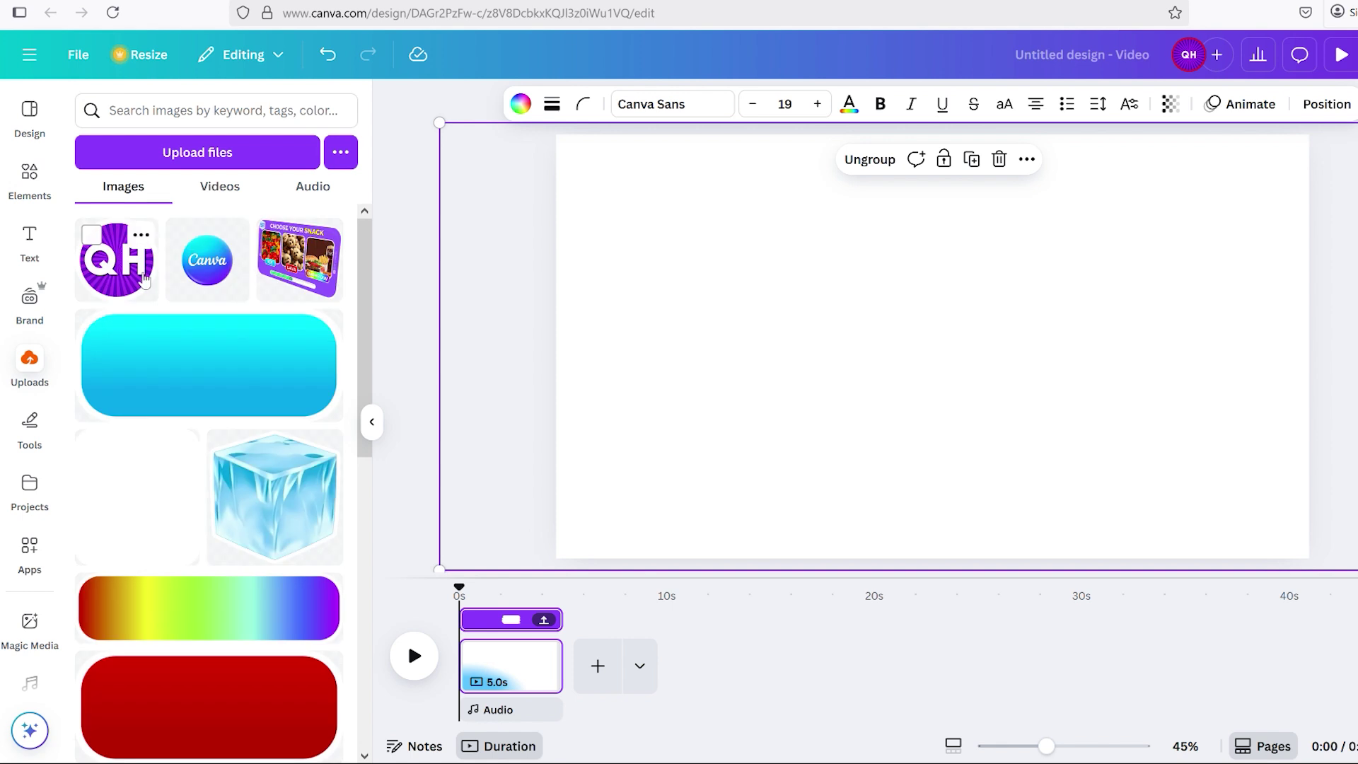
left_click(117, 259)
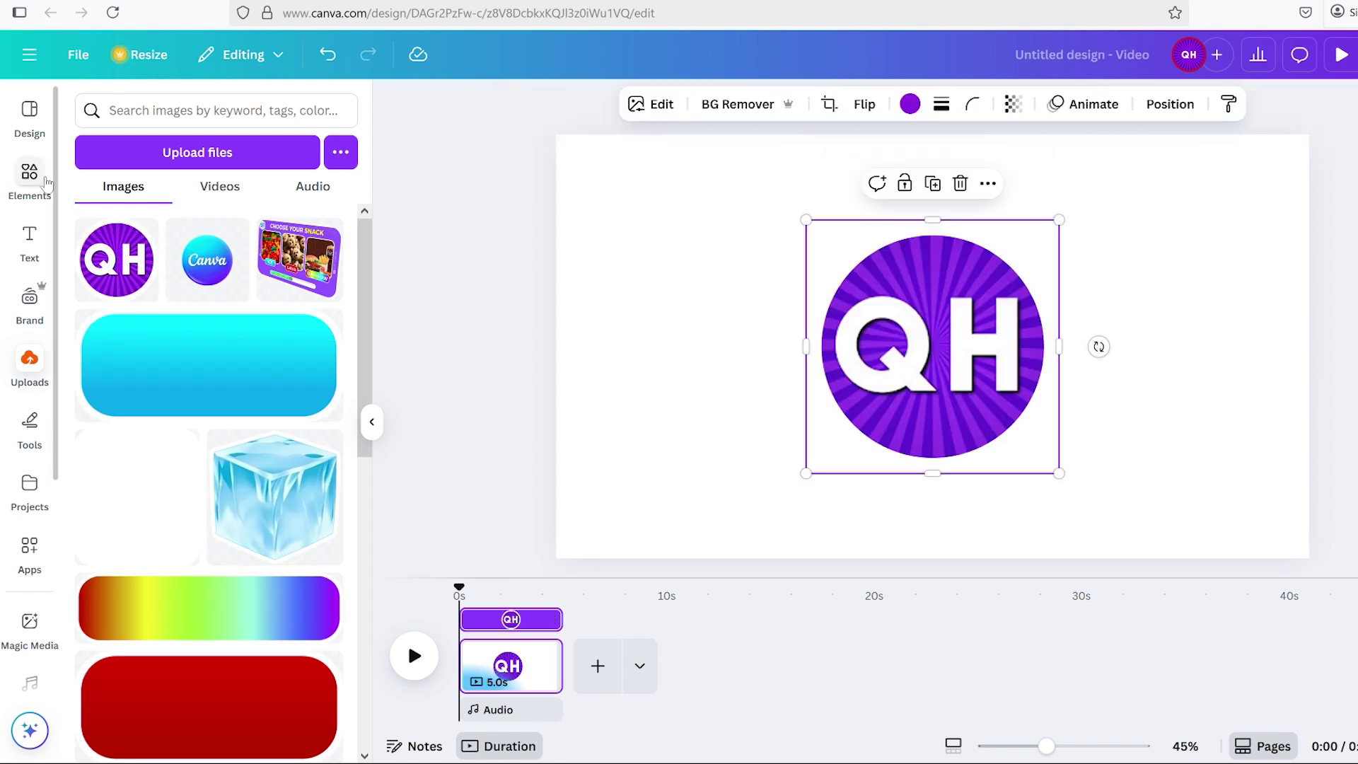
left_click(373, 424)
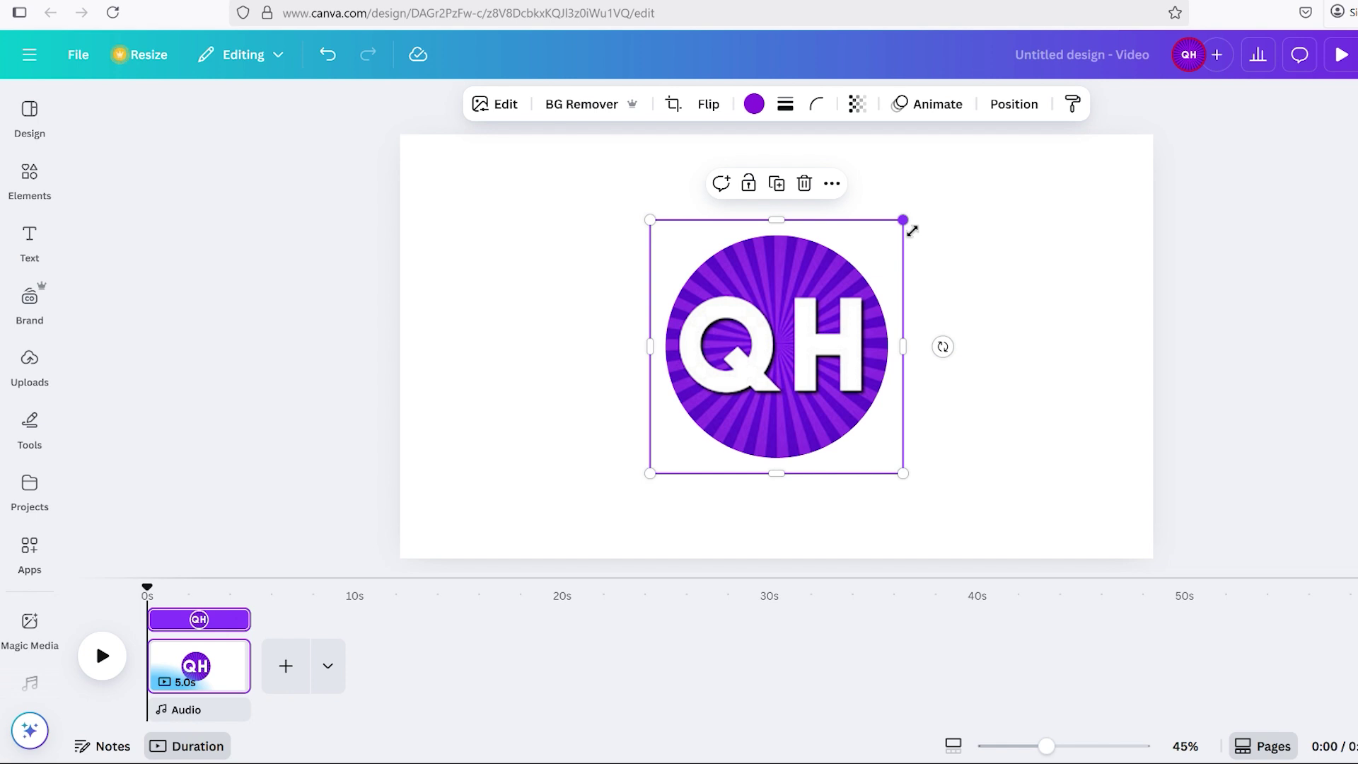
Shrink the QH logo to roughly two thirds of its size and center it on the page.
left_click_drag(912, 231, 857, 268)
key("ctrl+z")
left_click_drag(916, 233, 834, 305)
left_click_drag(759, 408, 802, 373)
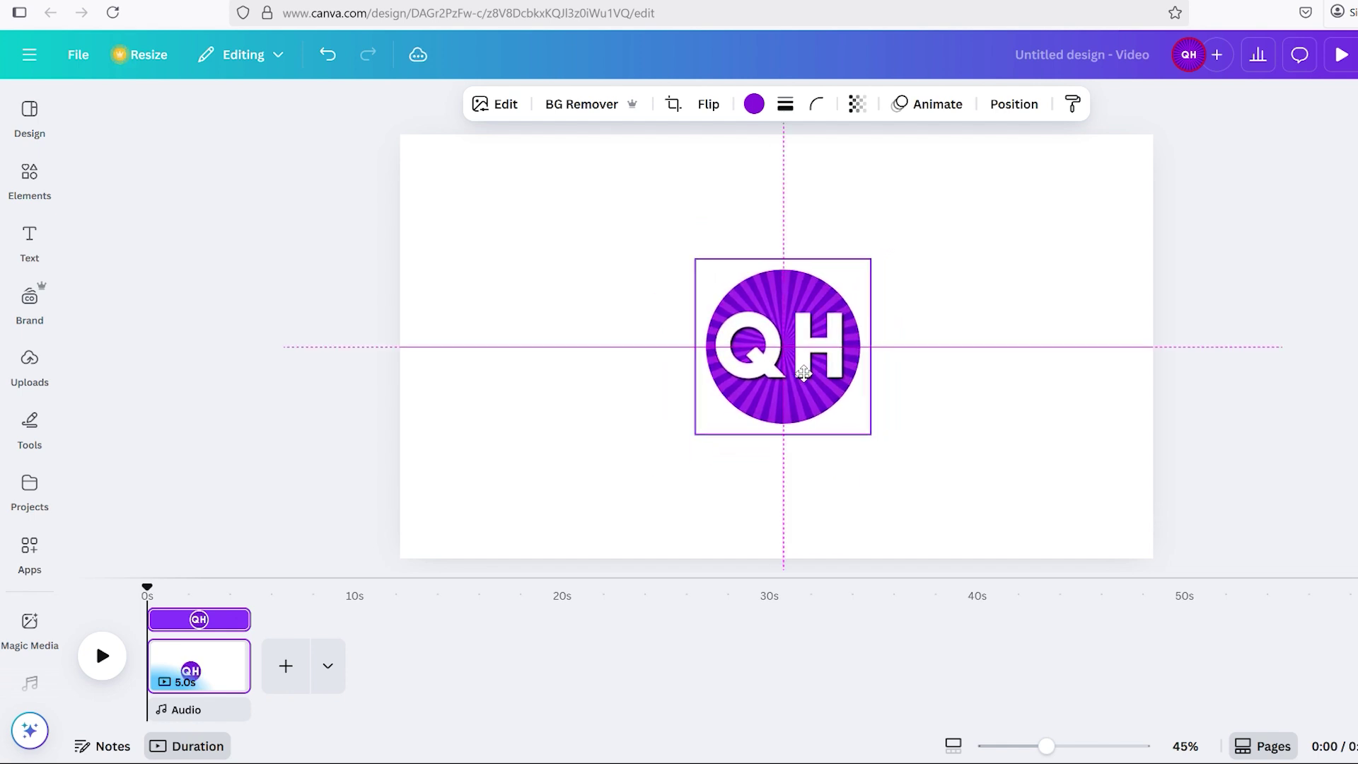
left_click(934, 445)
left_click_drag(934, 445, 963, 441)
left_click(855, 389)
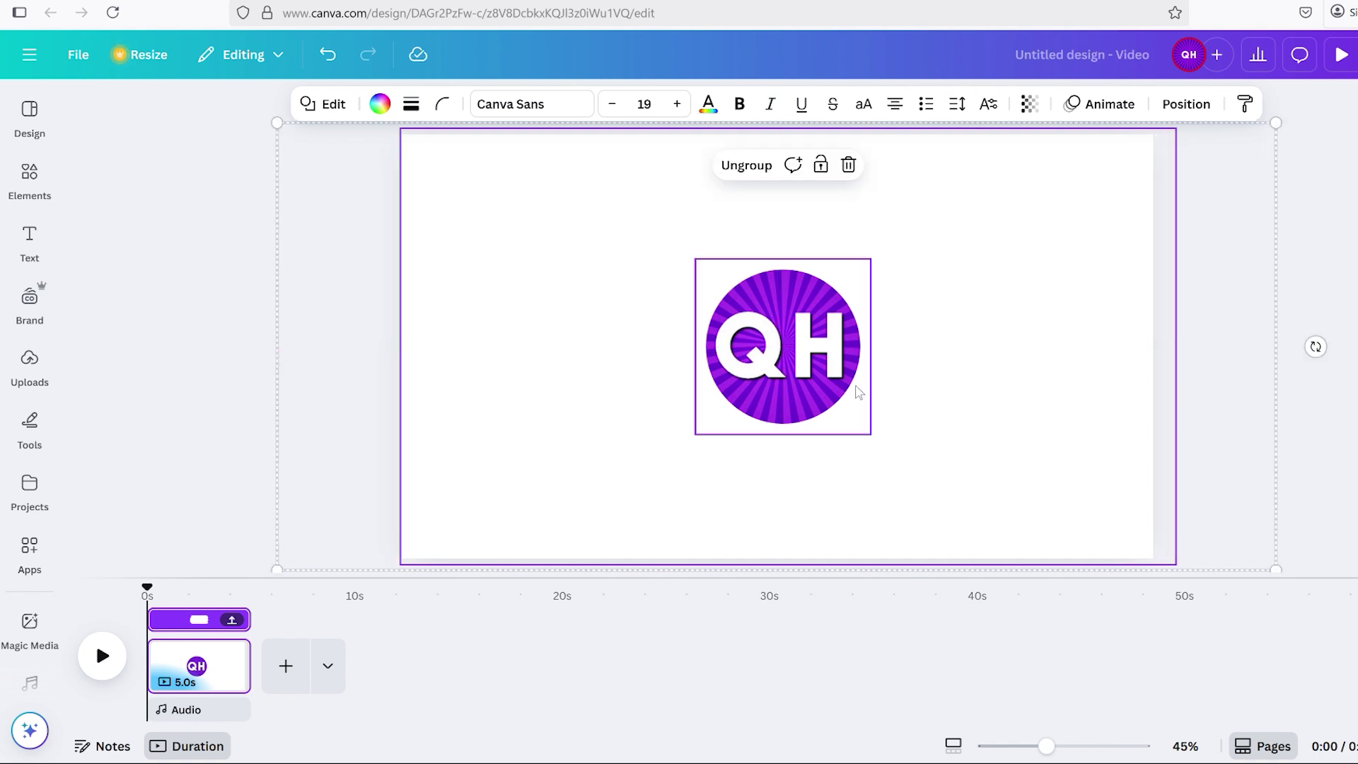
left_click_drag(829, 389, 829, 391)
Group the QH logo with the white wavy group.
left_click(947, 454)
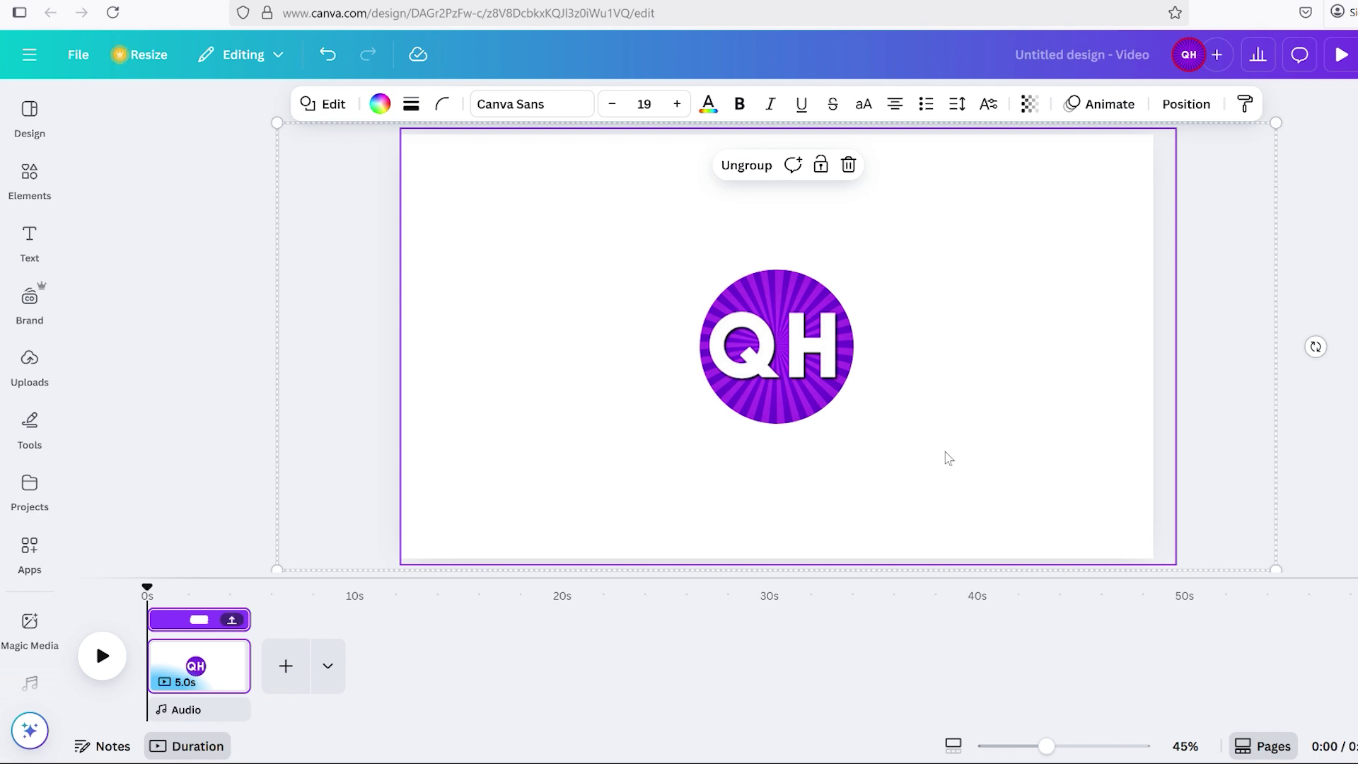
key("ctrl+shift+g")
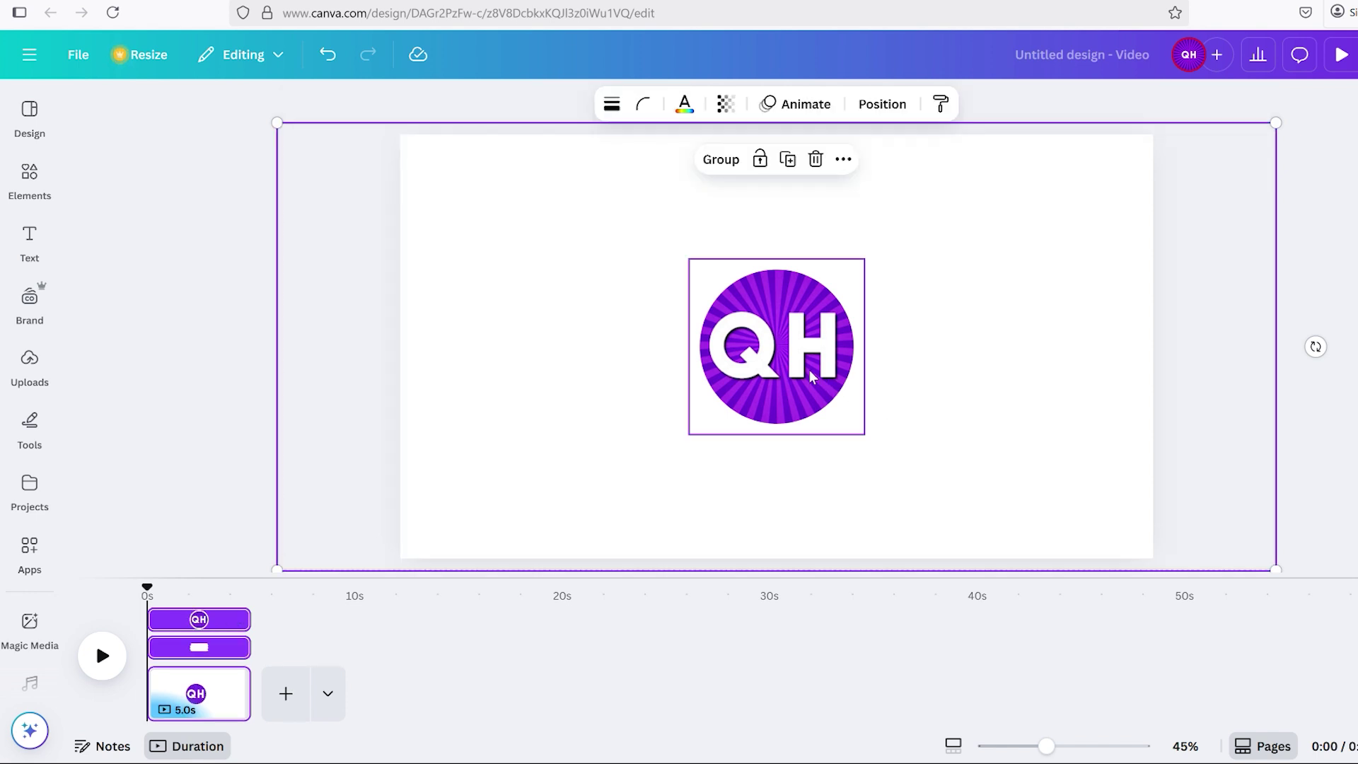
key("ctrl+g")
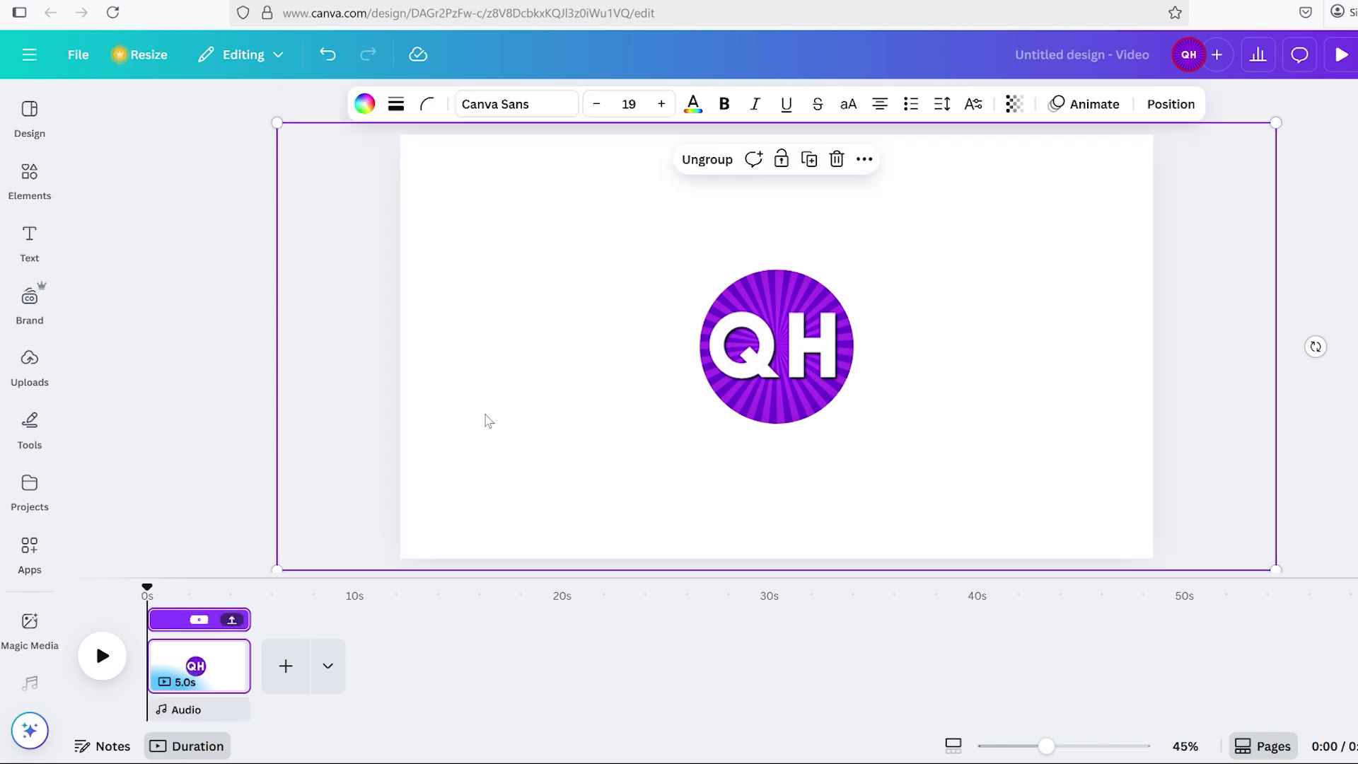
left_click(233, 329)
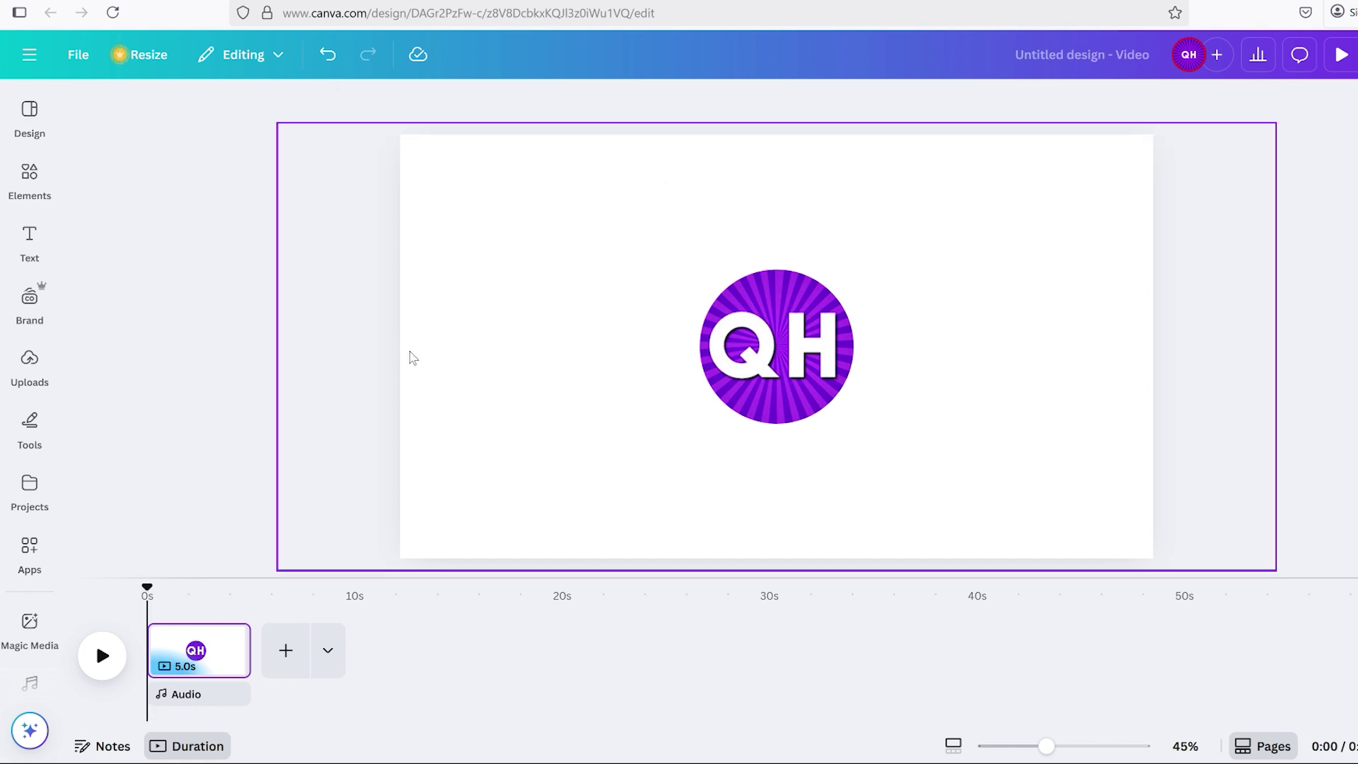
Move the whole logo group right until only its wavy leading edge remains on the page.
left_click_drag(437, 378, 983, 382)
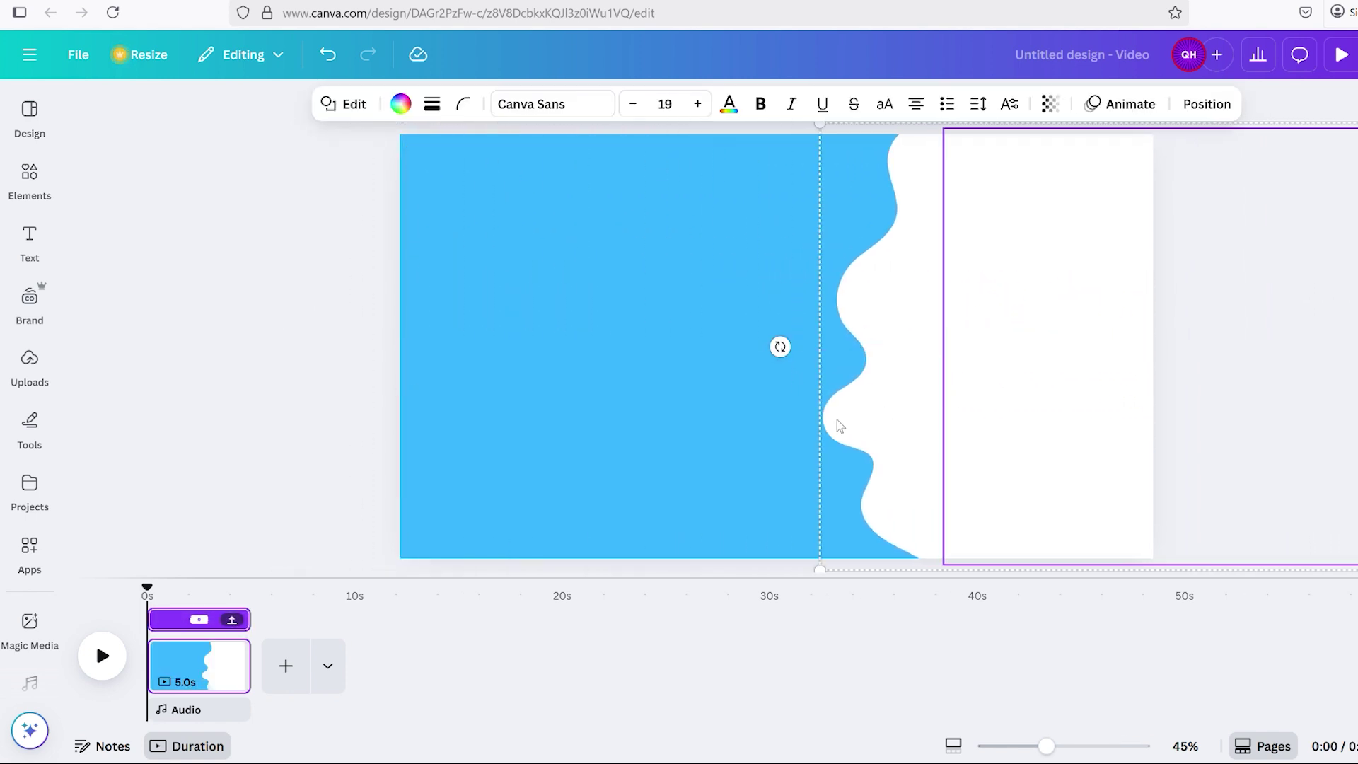
left_click_drag(839, 425, 1153, 431)
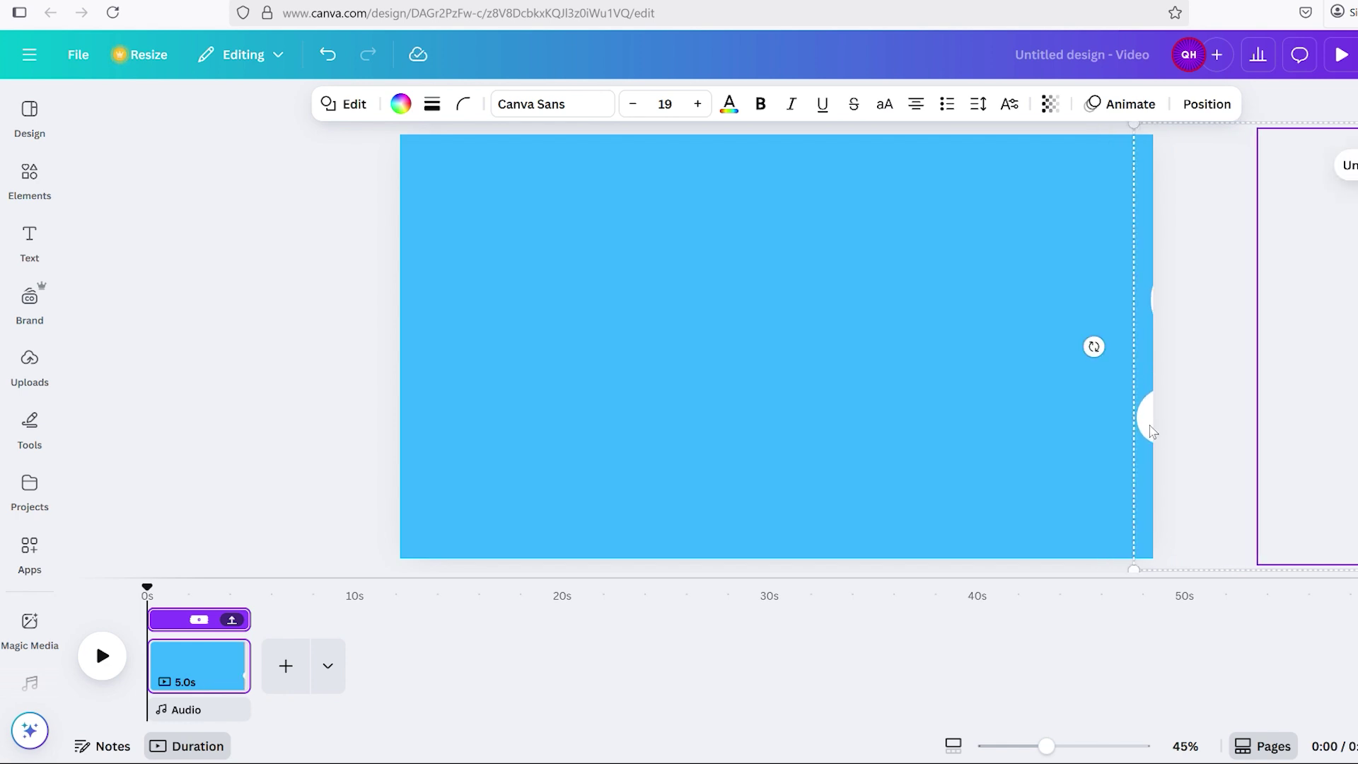
left_click(1139, 106)
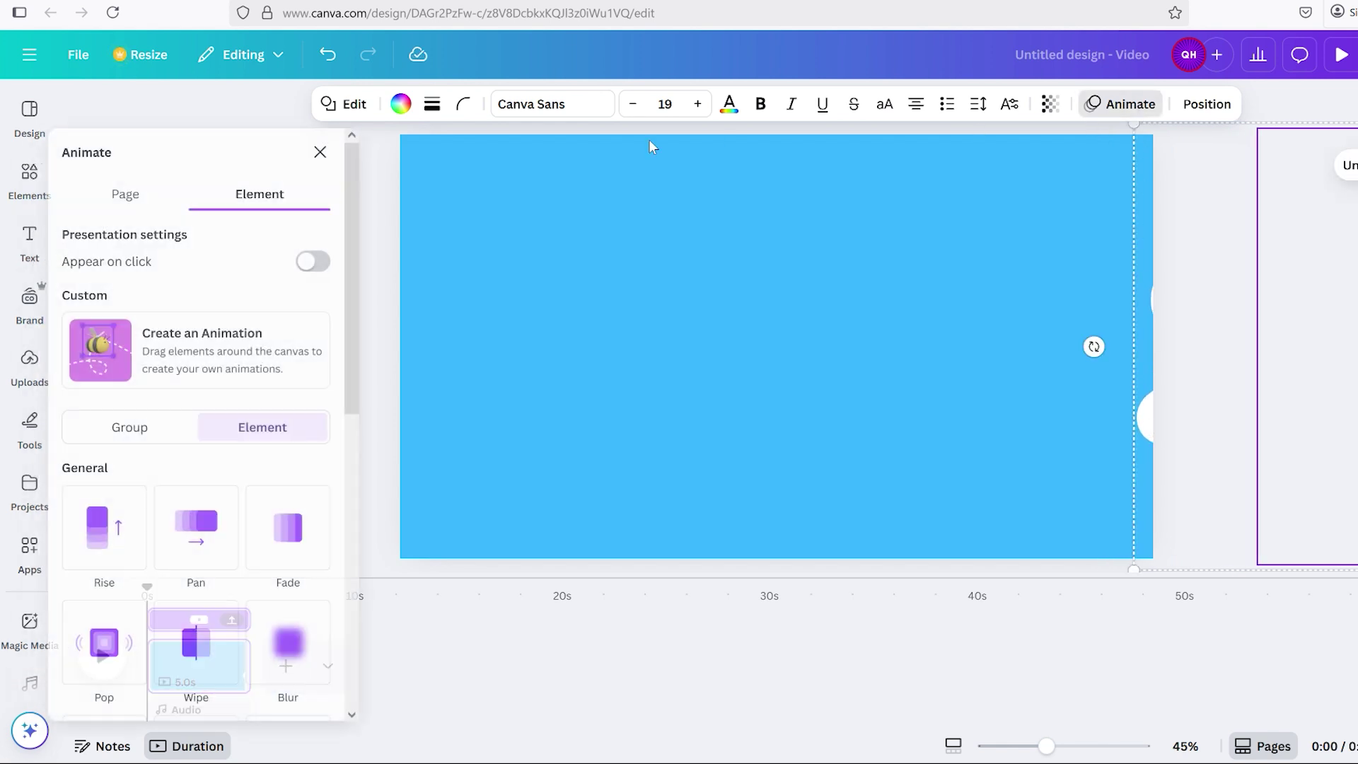
left_click(282, 346)
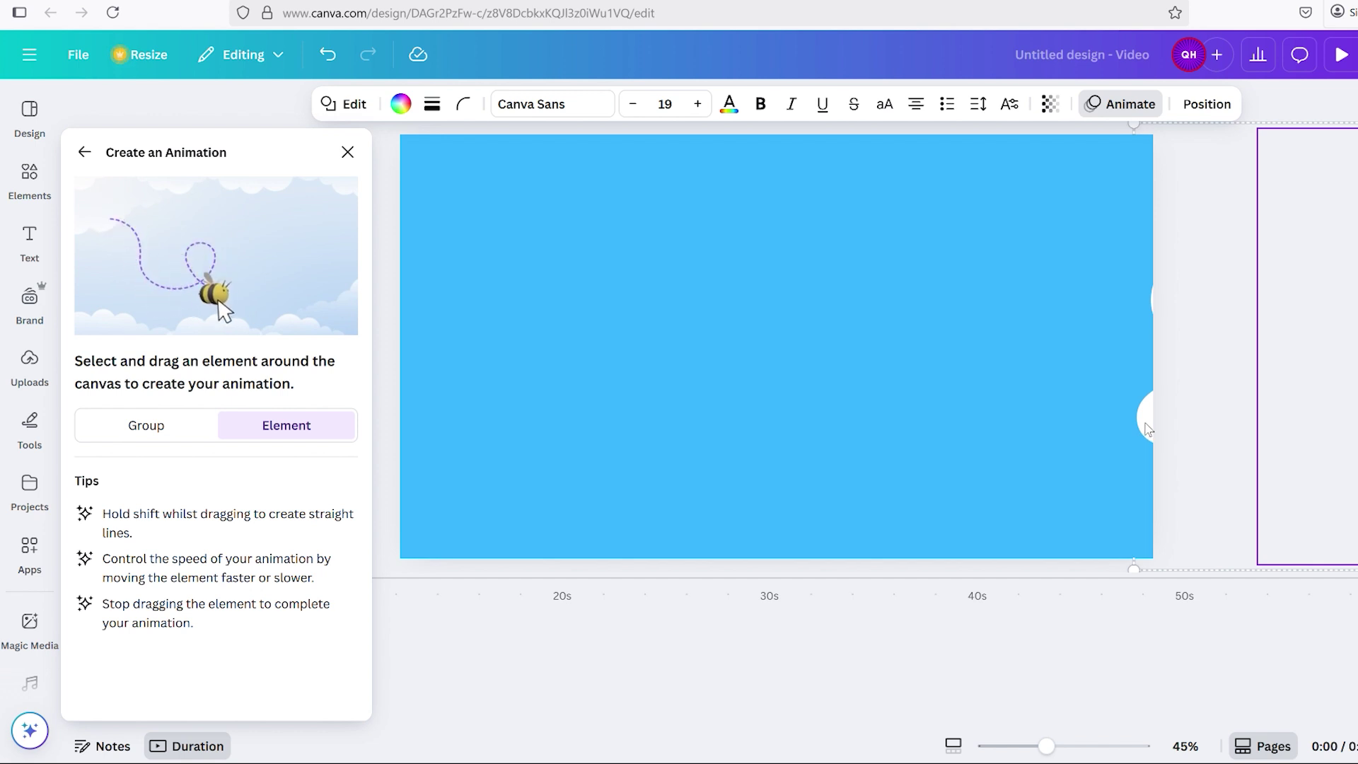
left_click(1146, 430)
key("Escape")
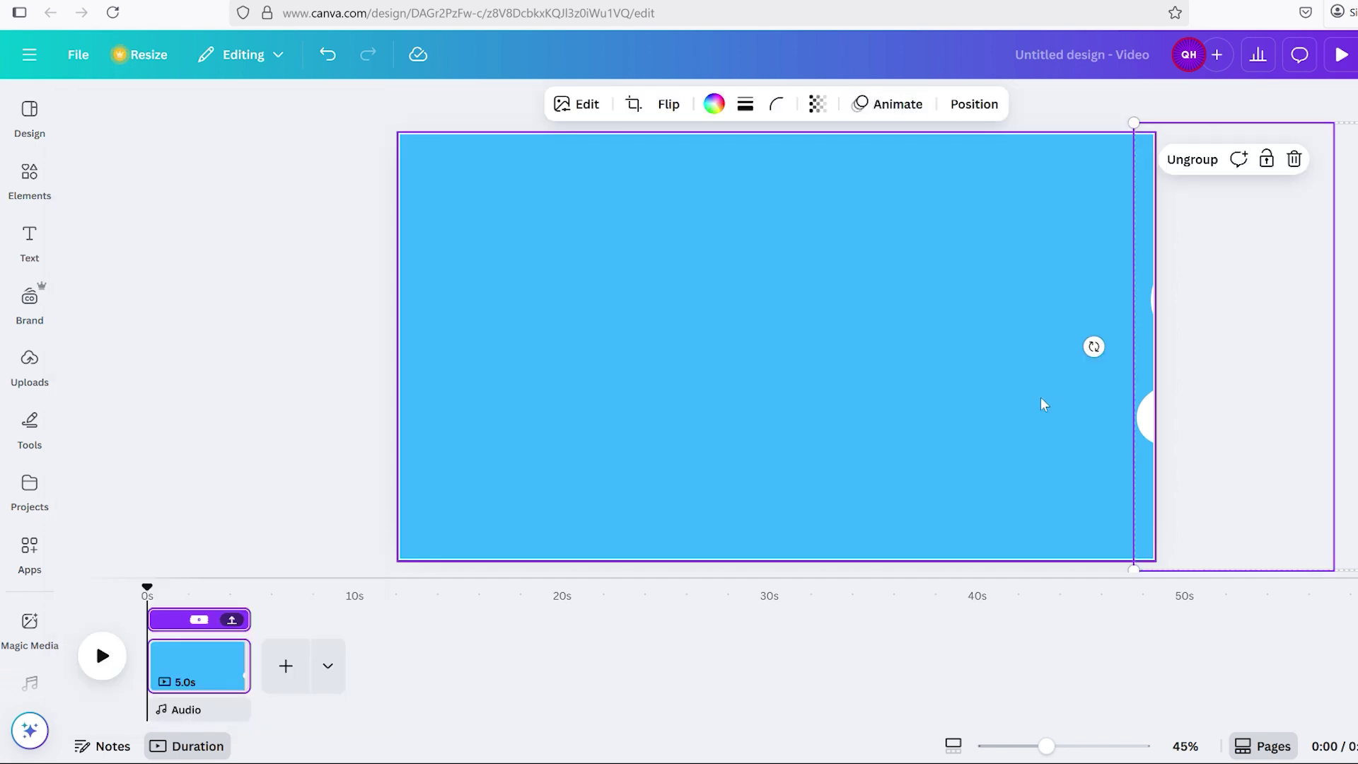
left_click(309, 346)
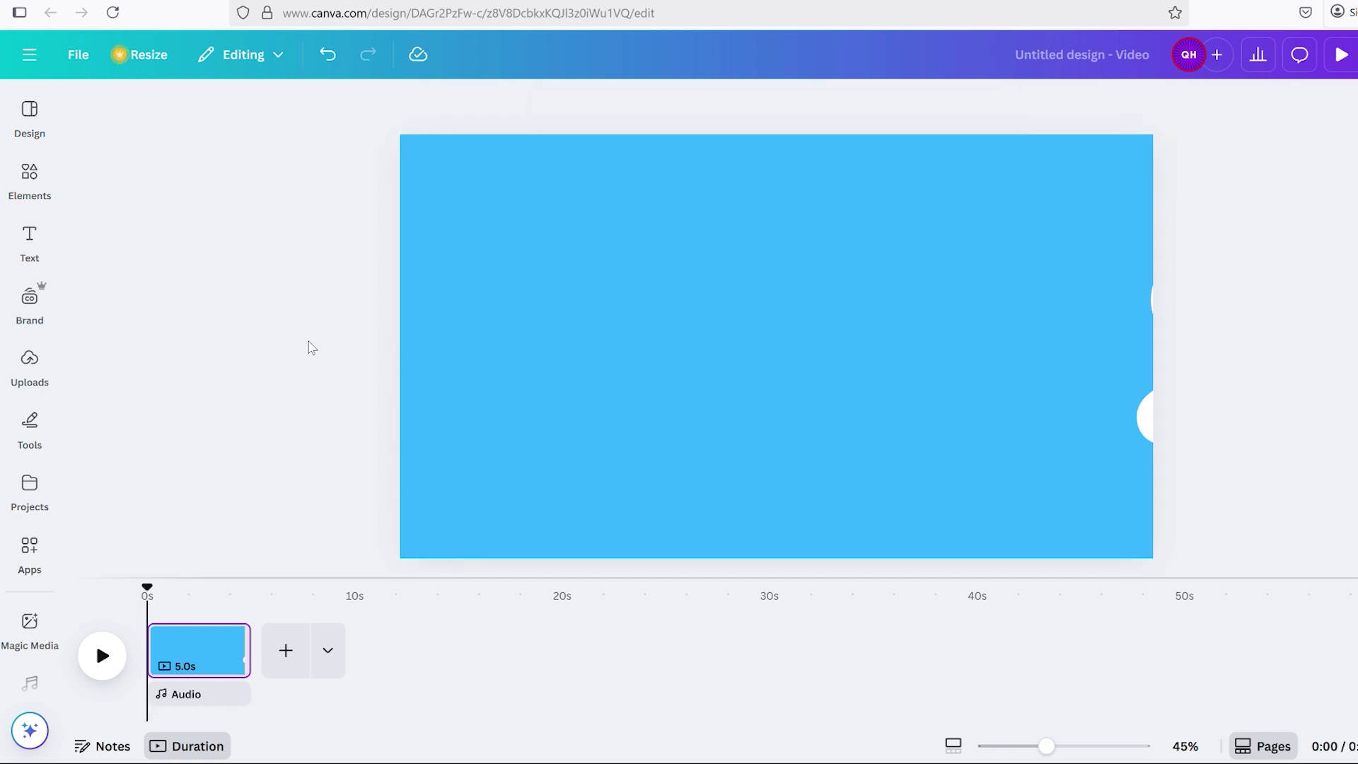
Try to create a custom animation that moves the wavy shape leftward across the page, and undo it.
left_click(1147, 428)
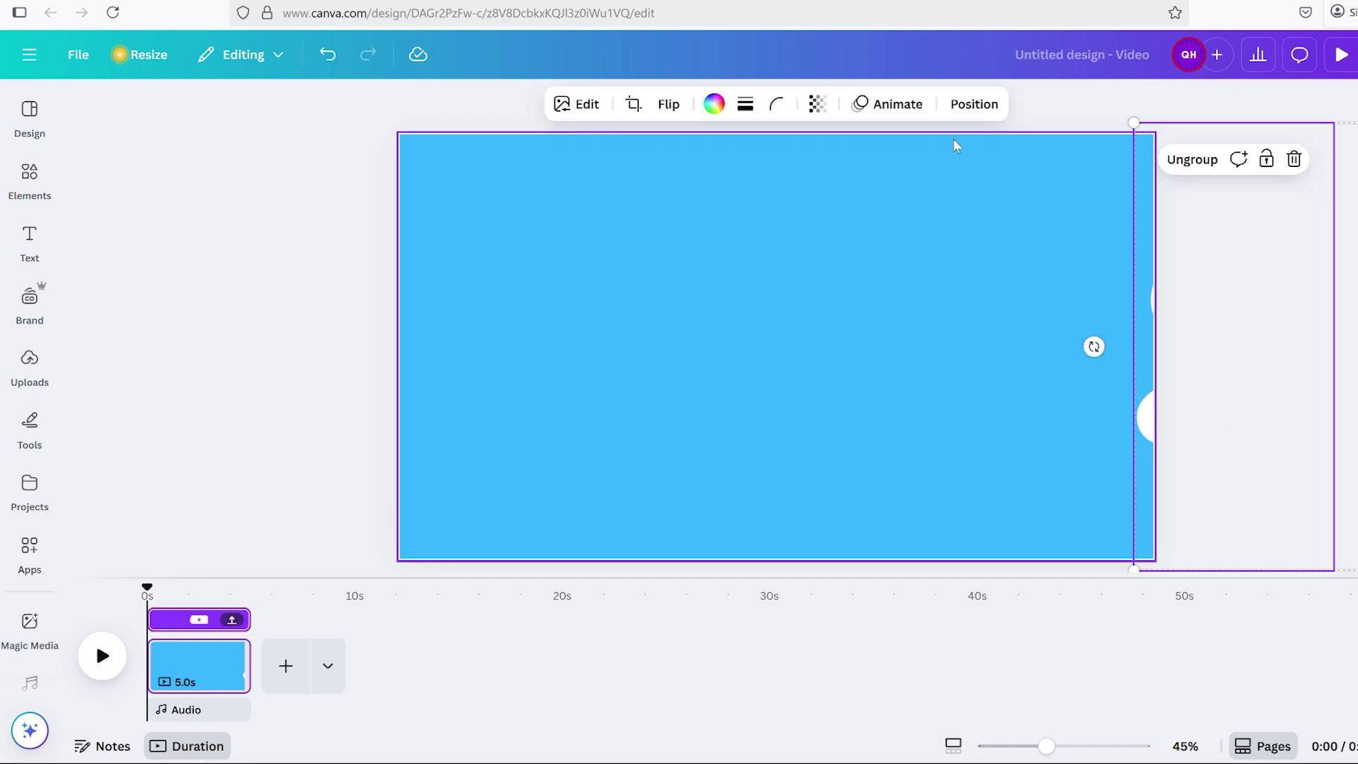
left_click(887, 104)
left_click(320, 316)
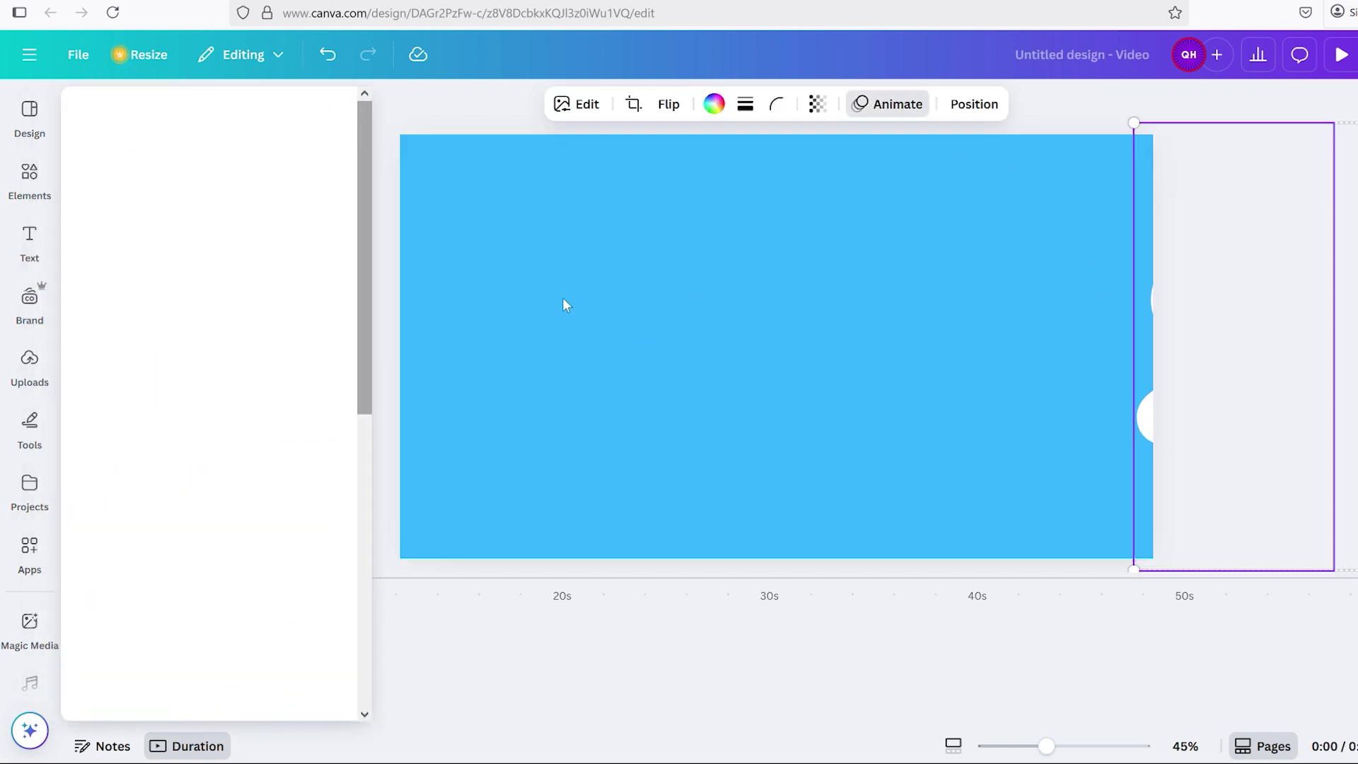
mouse_move(1147, 425)
left_mouse_down()
mouse_move(1073, 424)
mouse_move(964, 346)
mouse_move(906, 415)
left_mouse_up()
key("ctrl+z")
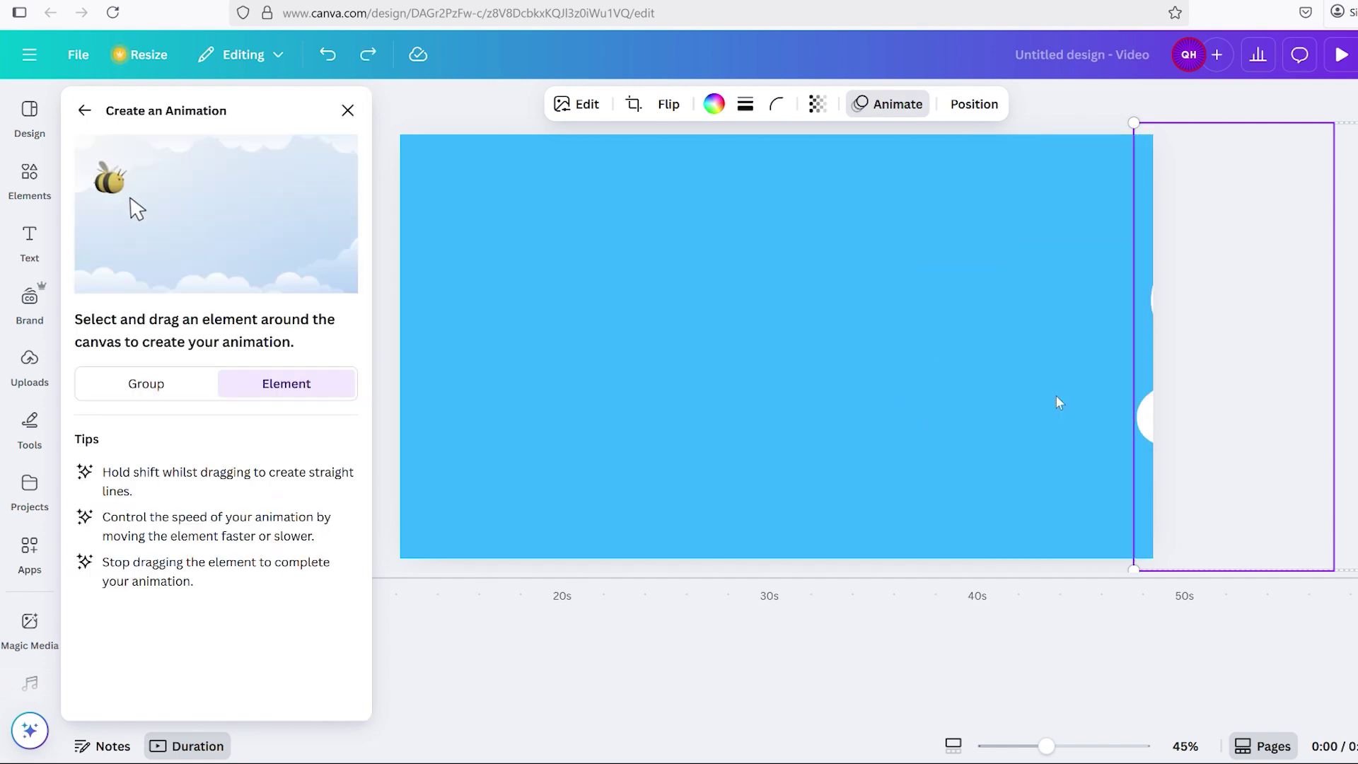
Try to record a leftward movement of the wavy logo group, and return it to the page's right edge.
left_click_drag(1059, 402, 566, 329)
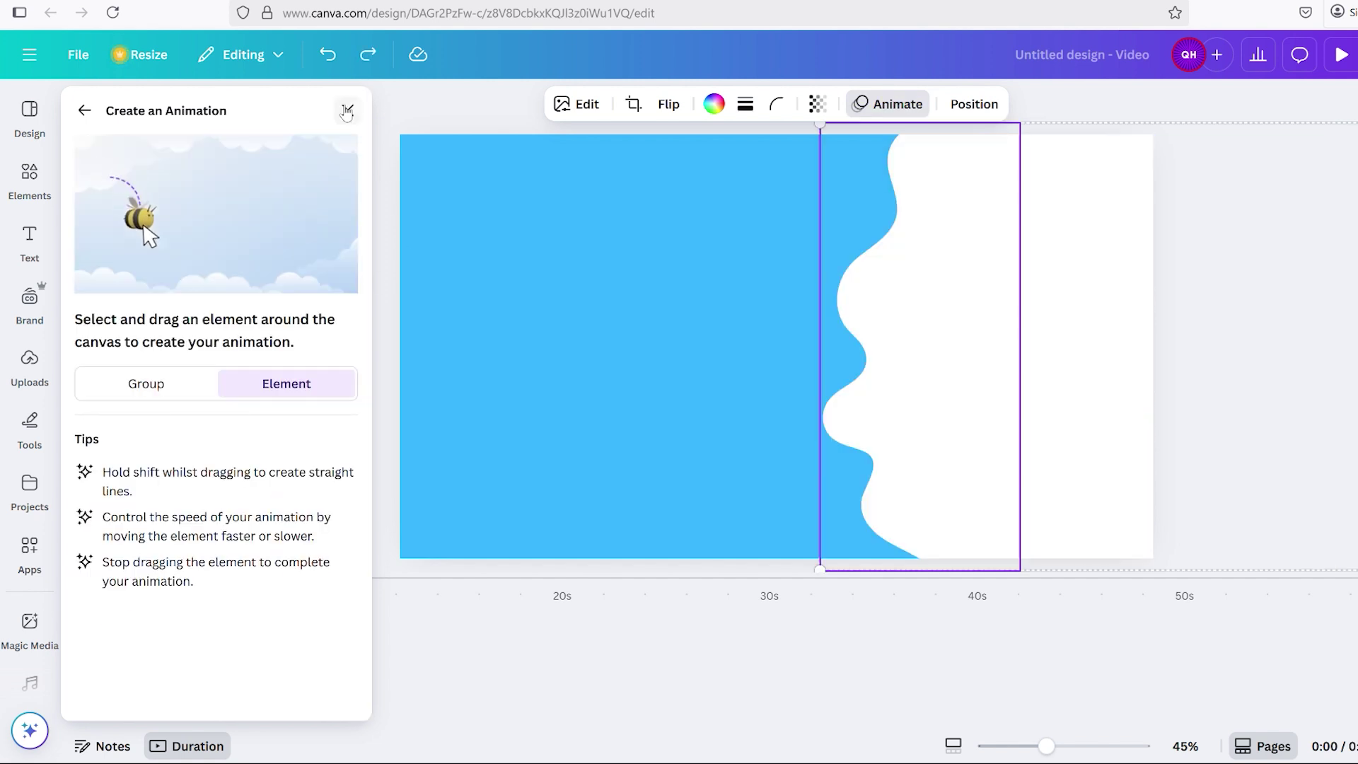
left_click(347, 110)
left_click(1041, 373)
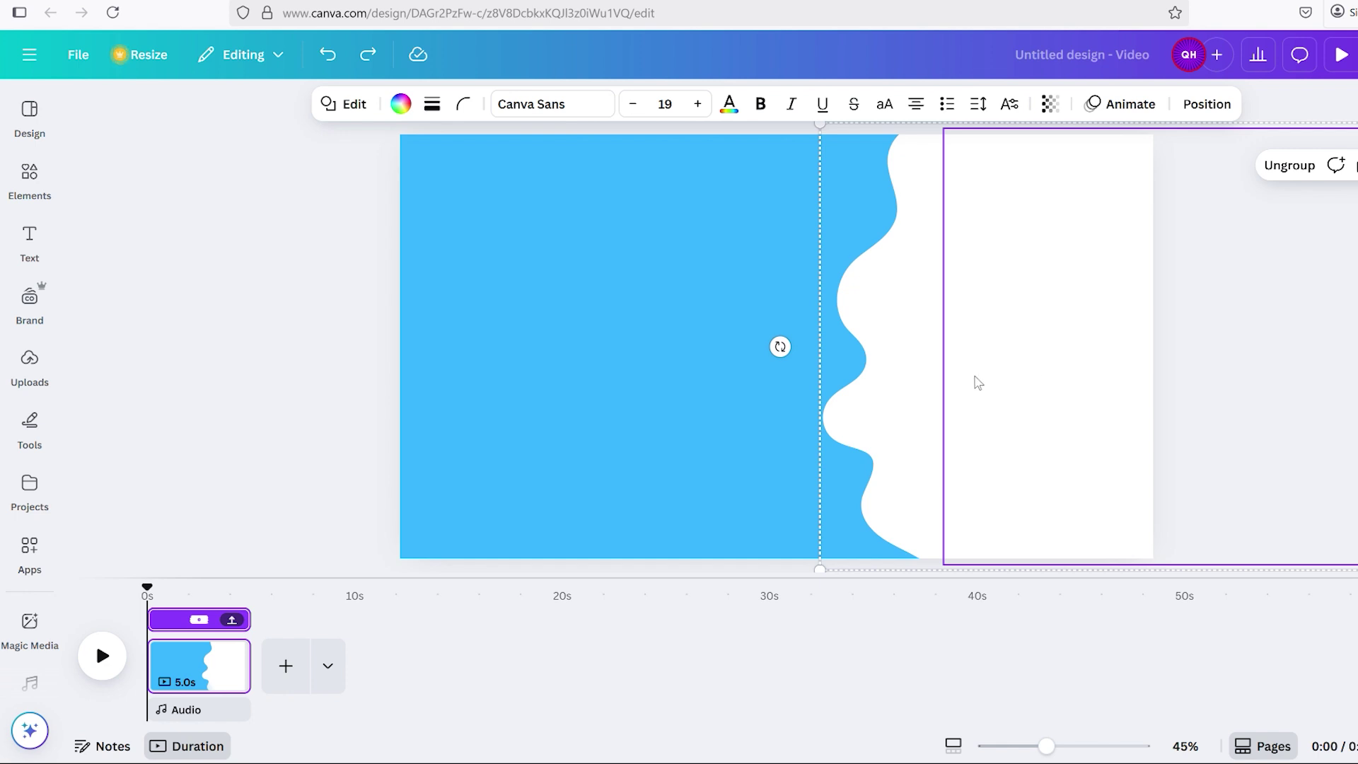
left_click(895, 399)
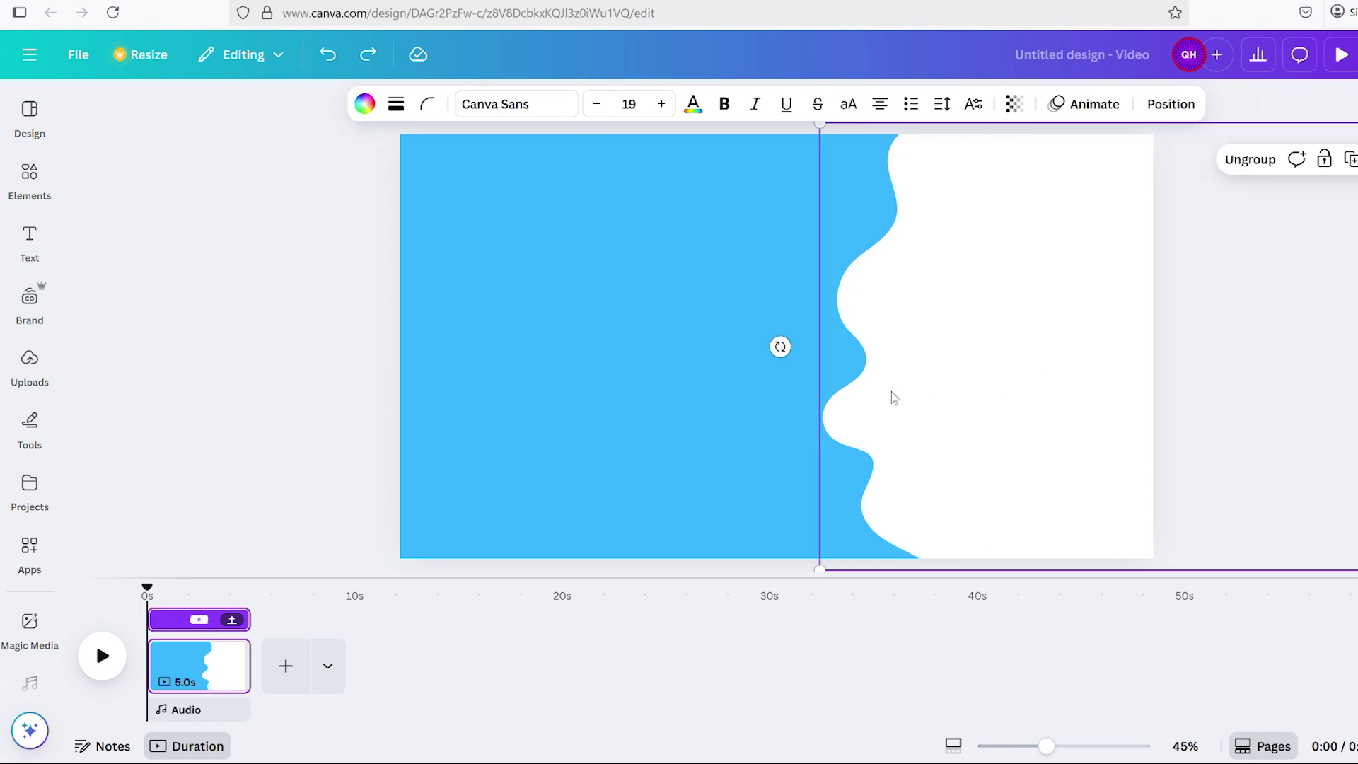
left_click(386, 423)
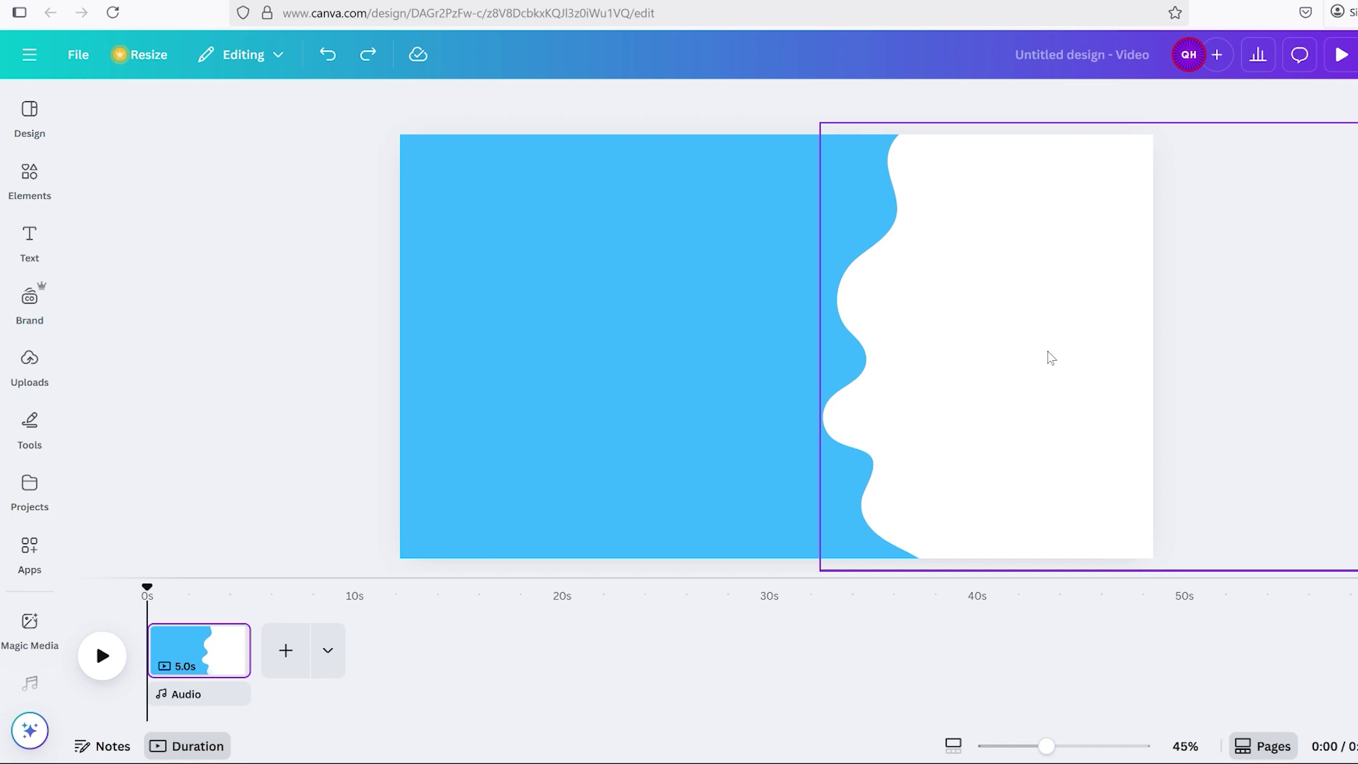
left_click_drag(831, 429, 1153, 428)
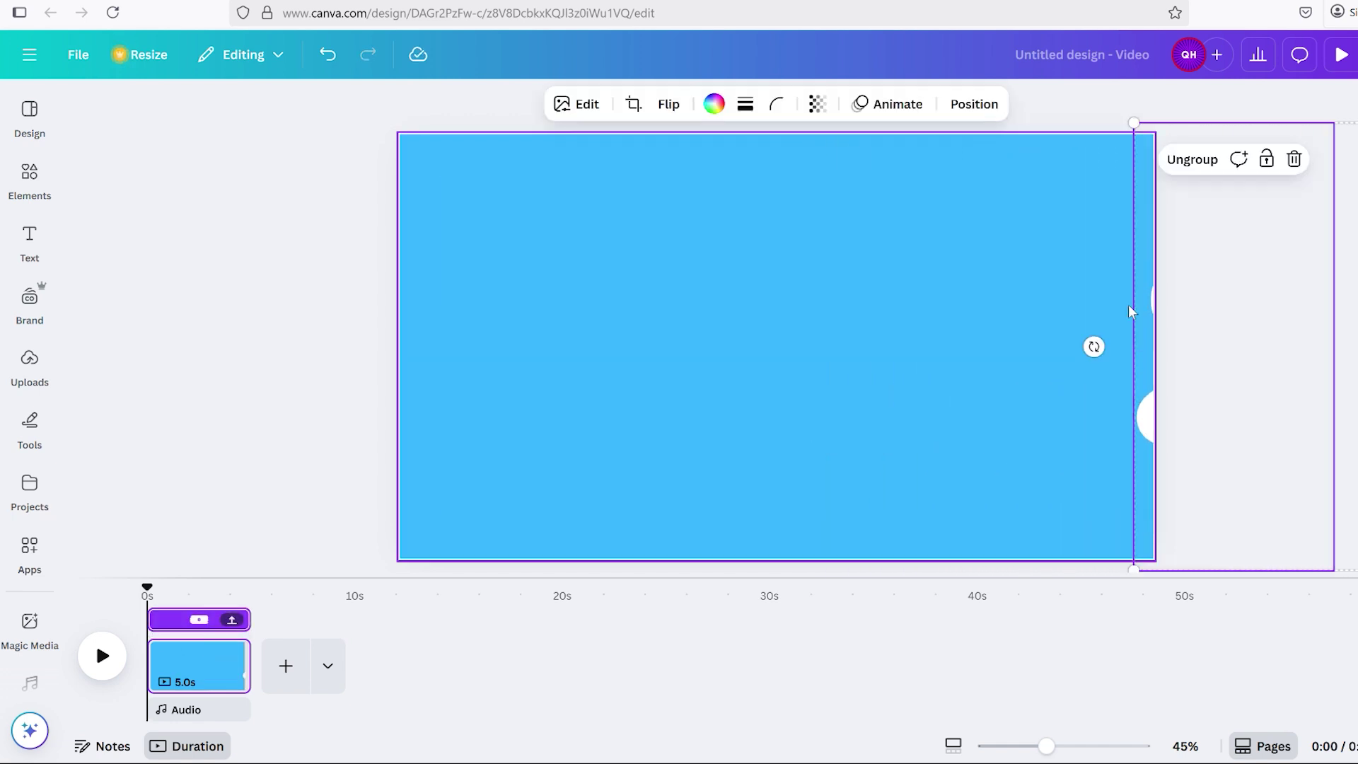
Try to create a custom animation by moving the wavy shape left from the page's right edge, and undo it.
left_click(898, 106)
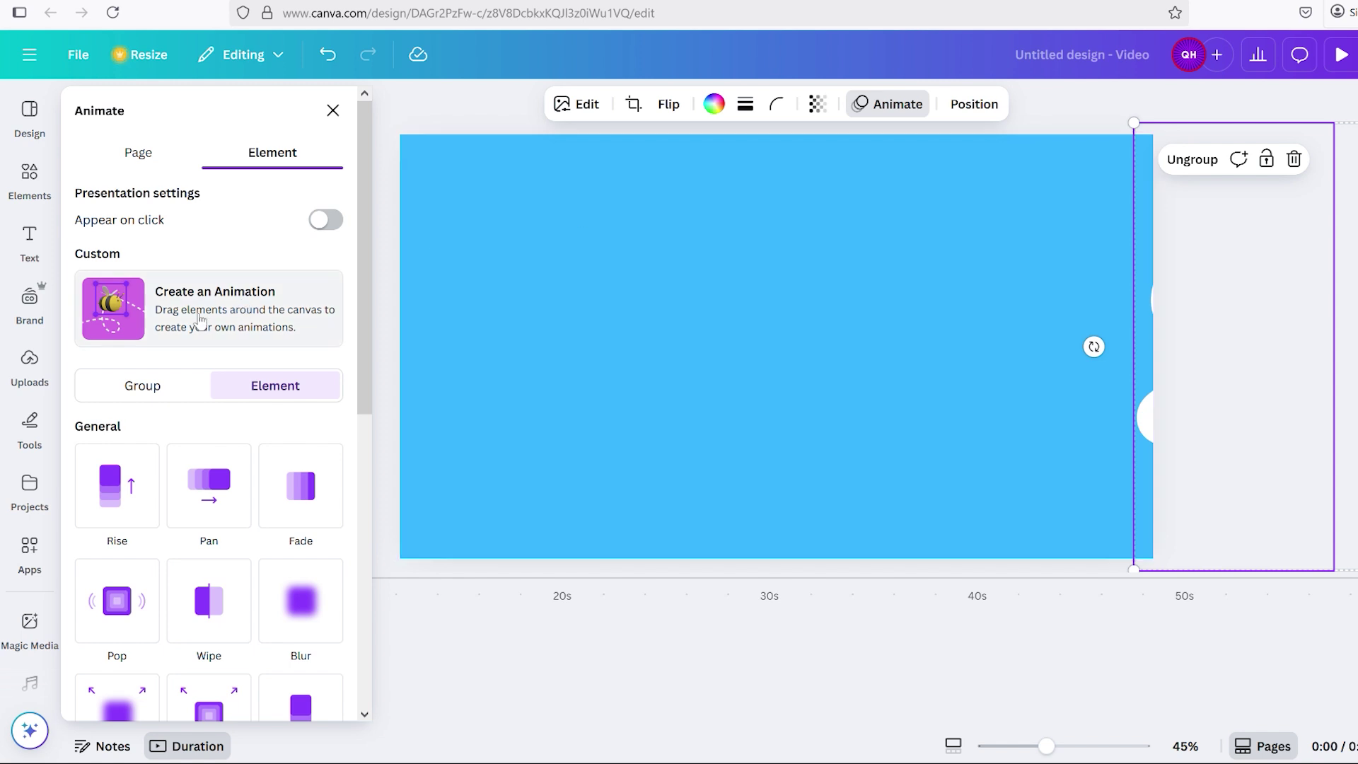
left_click(198, 318)
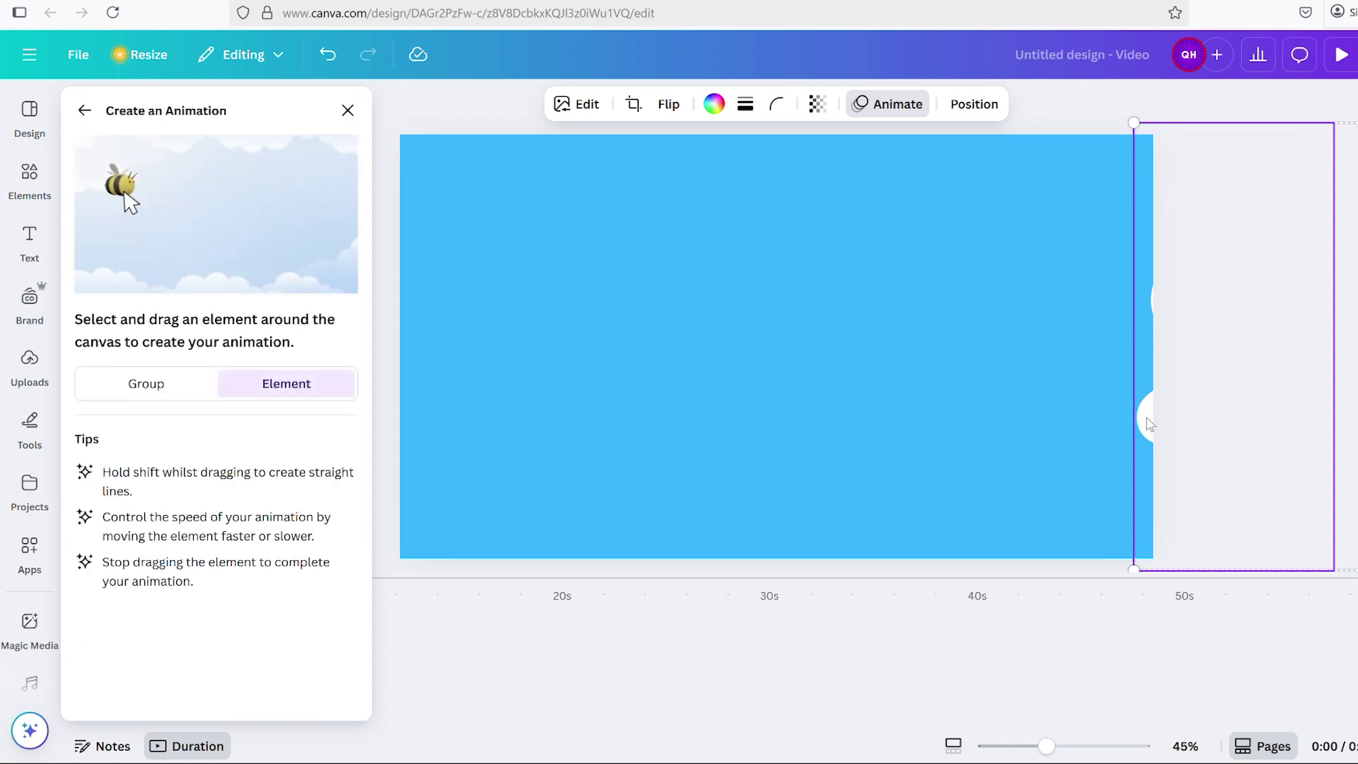
left_click_drag(1148, 423, 1008, 415)
key("ctrl+z")
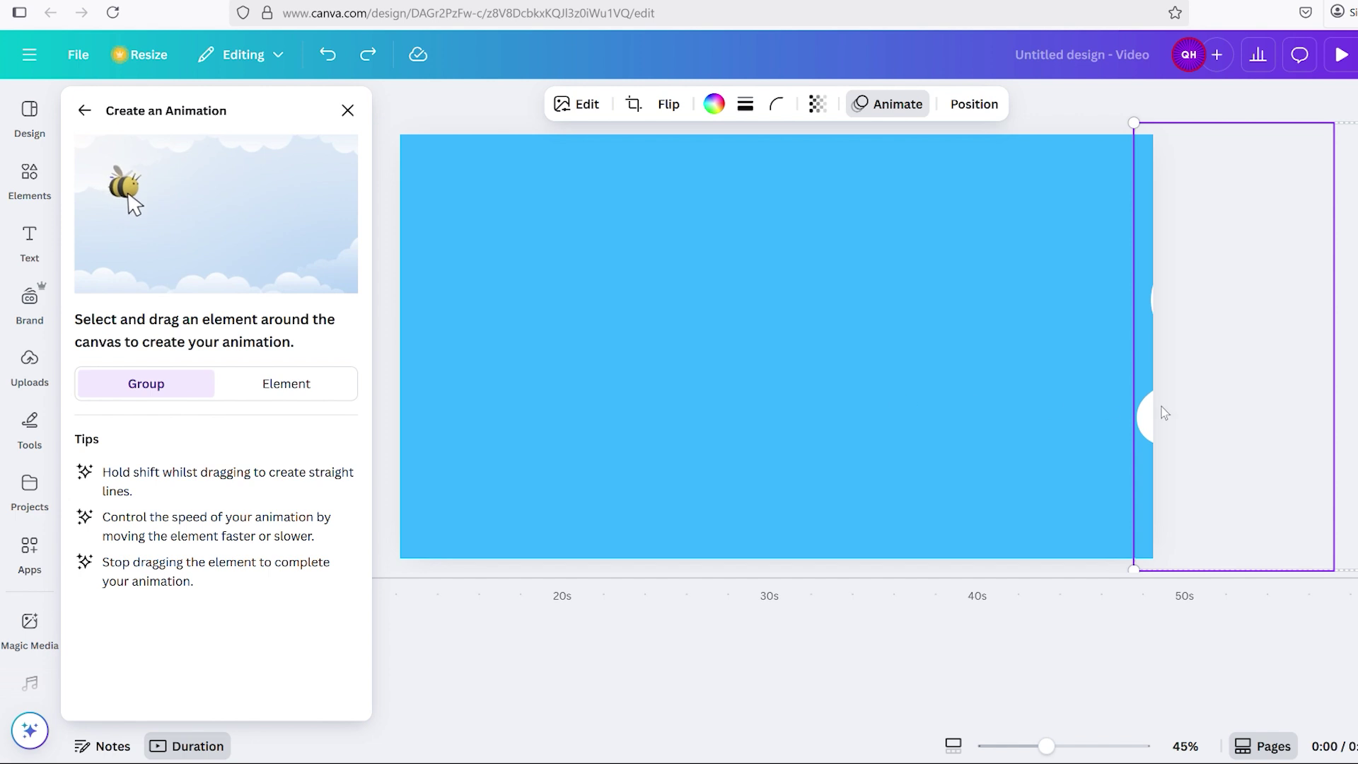
left_click(1015, 436)
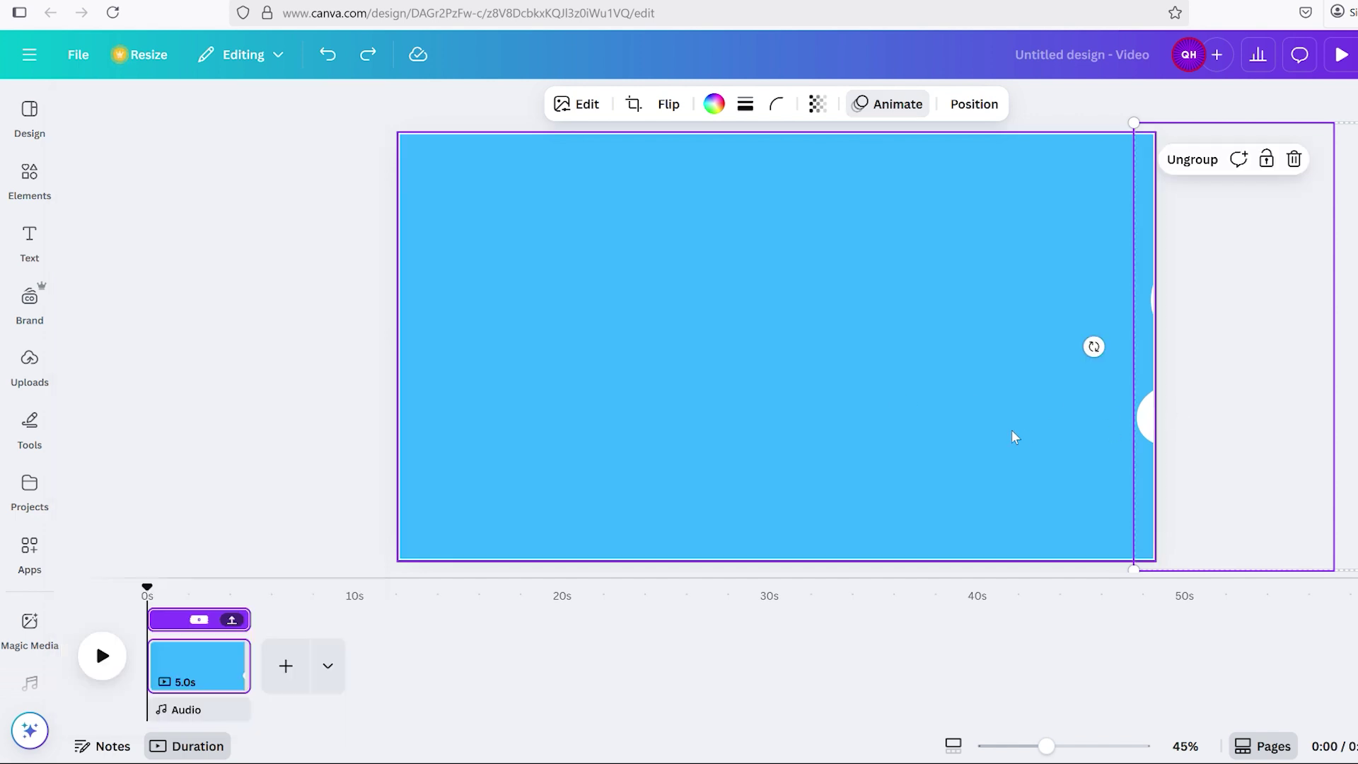
left_click(1353, 421)
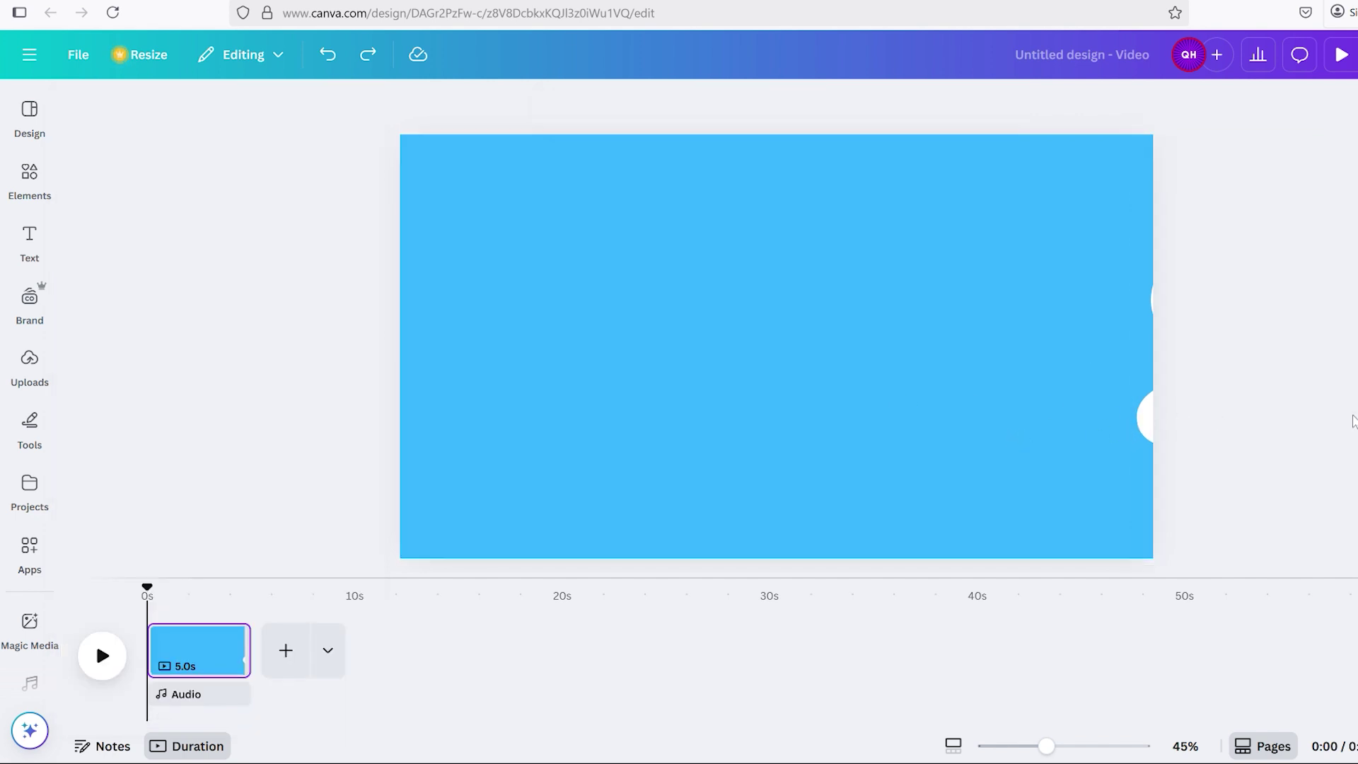
Create a custom animation for the whole group with a straight leftward path from the right edge to the page center.
left_click(1148, 419)
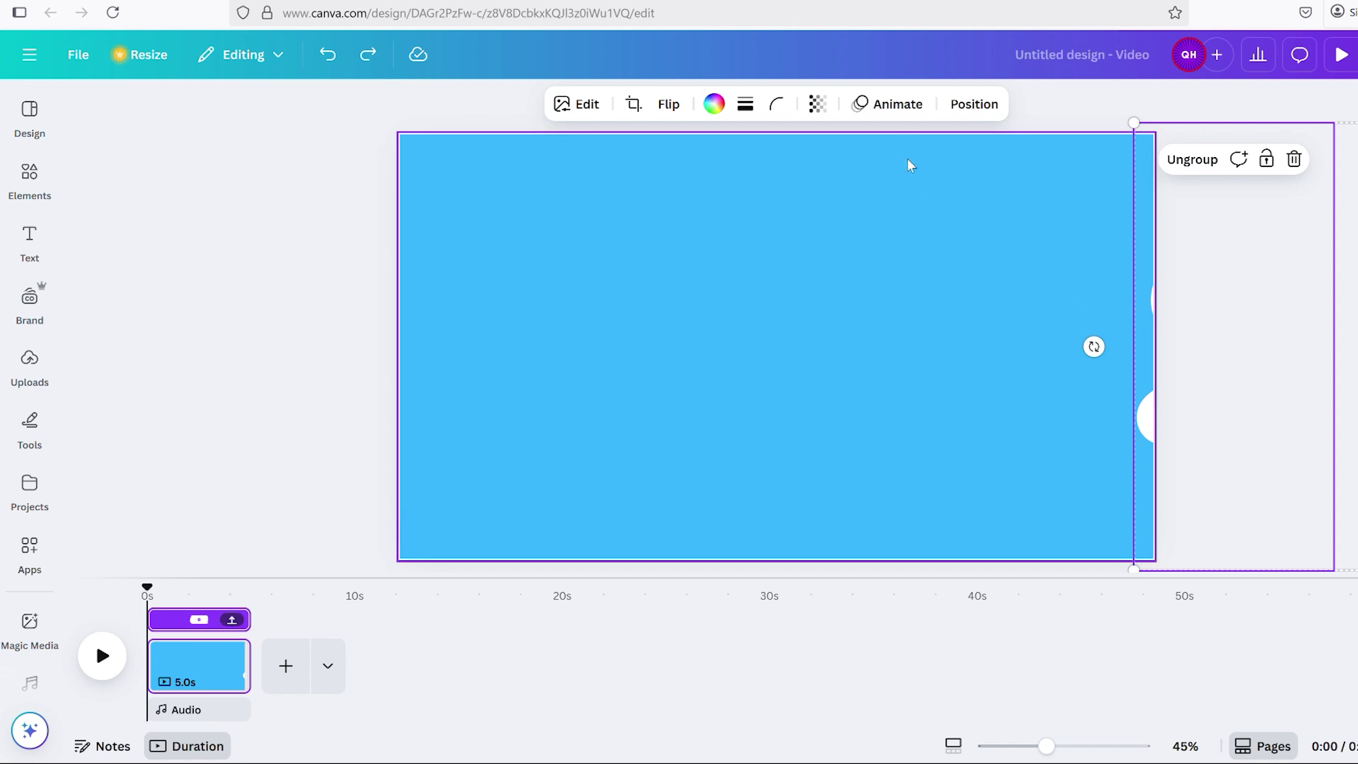
left_click(905, 112)
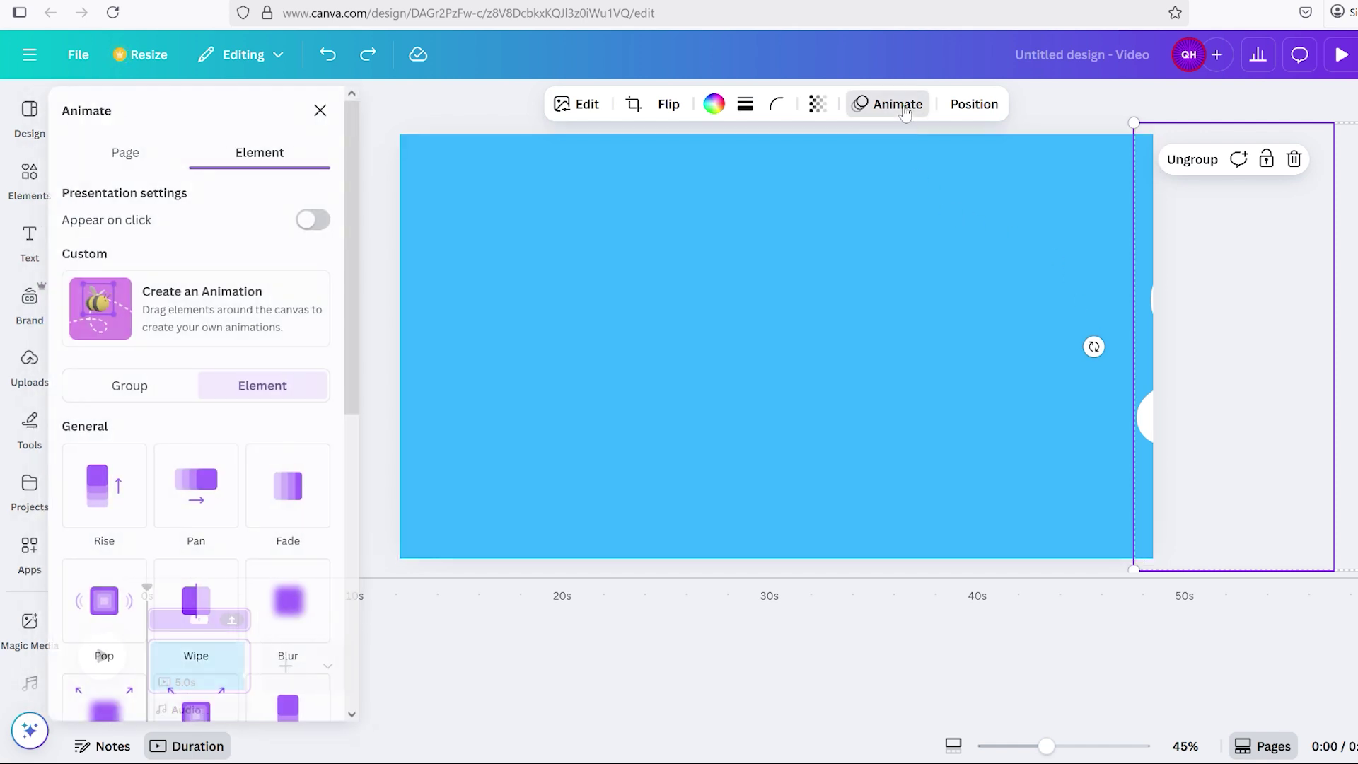
left_click(167, 386)
left_click(198, 314)
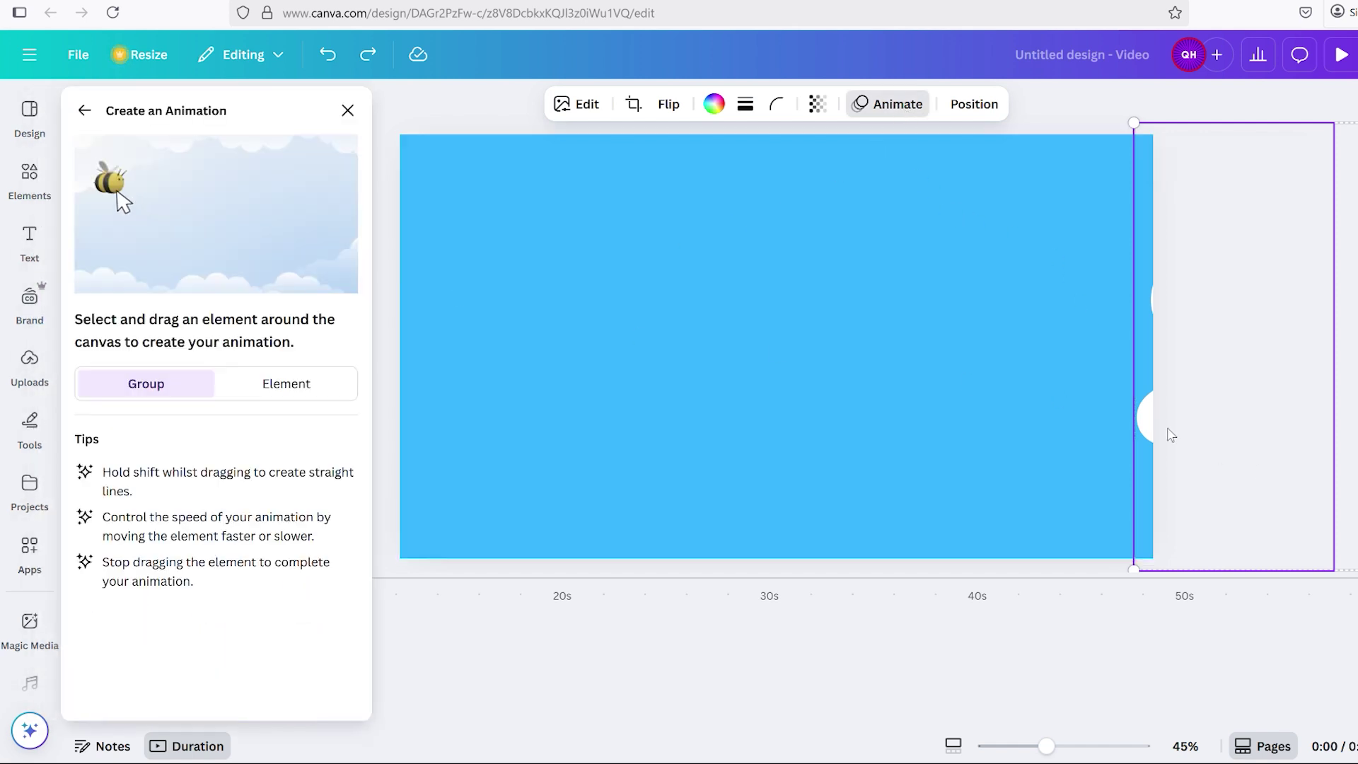
left_click_drag(1147, 426, 292, 429)
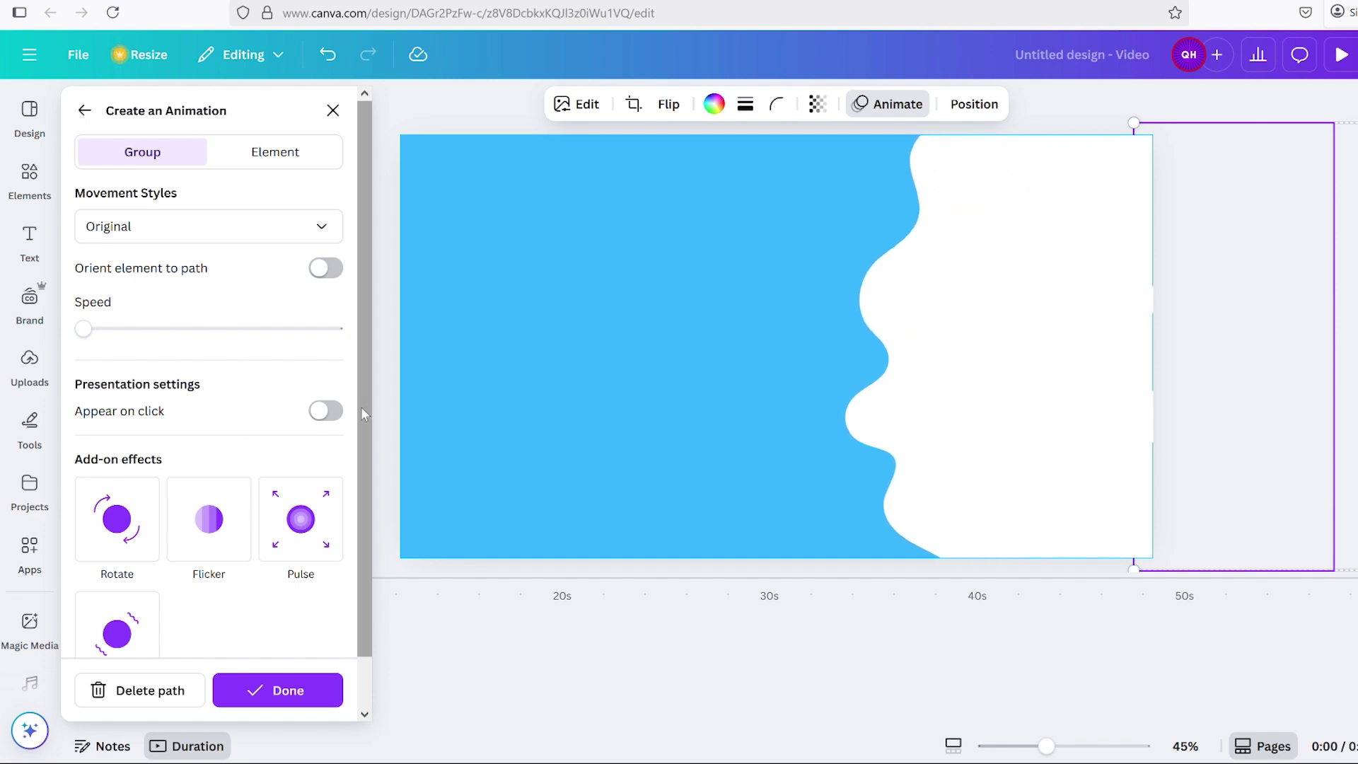
Set the group animation's movement style to Steady and its speed close to maximum, and apply it.
left_click(273, 227)
left_click(149, 311)
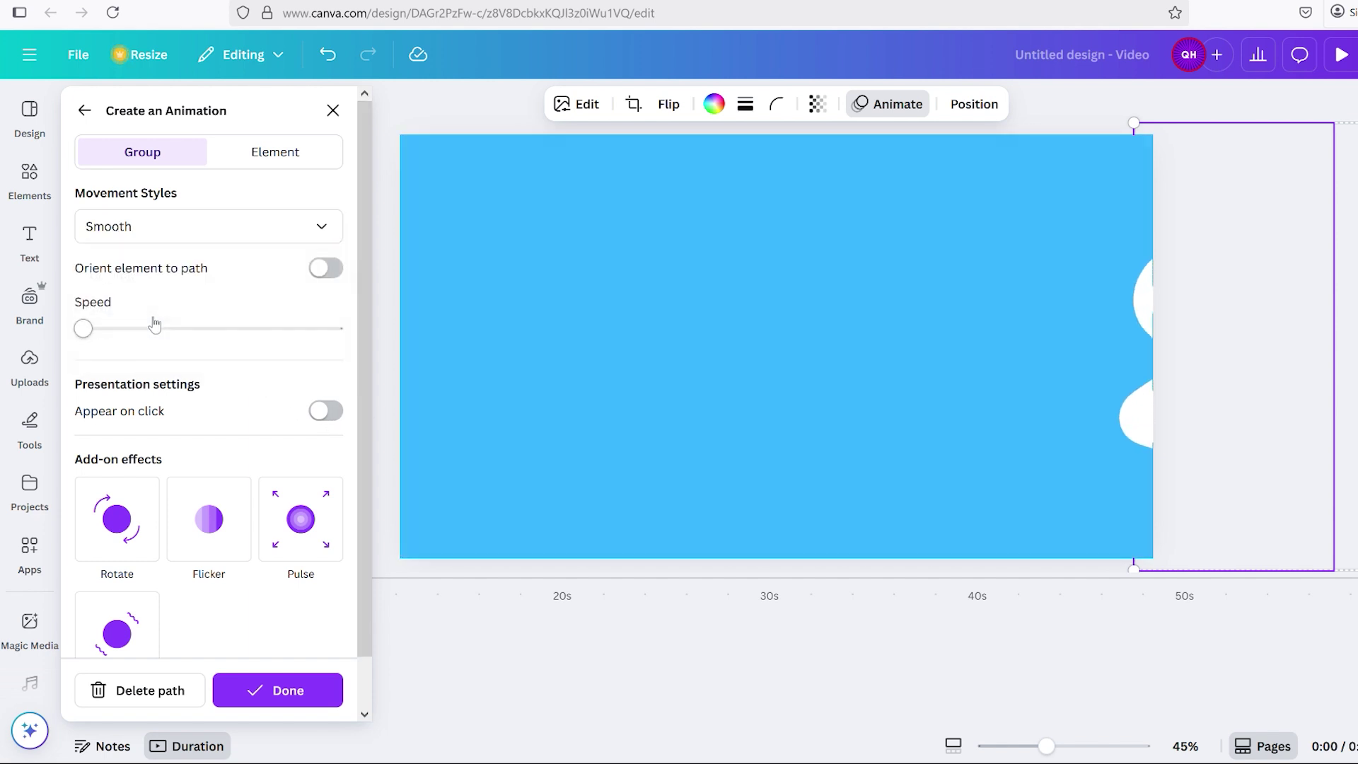
left_click(222, 237)
left_click(188, 342)
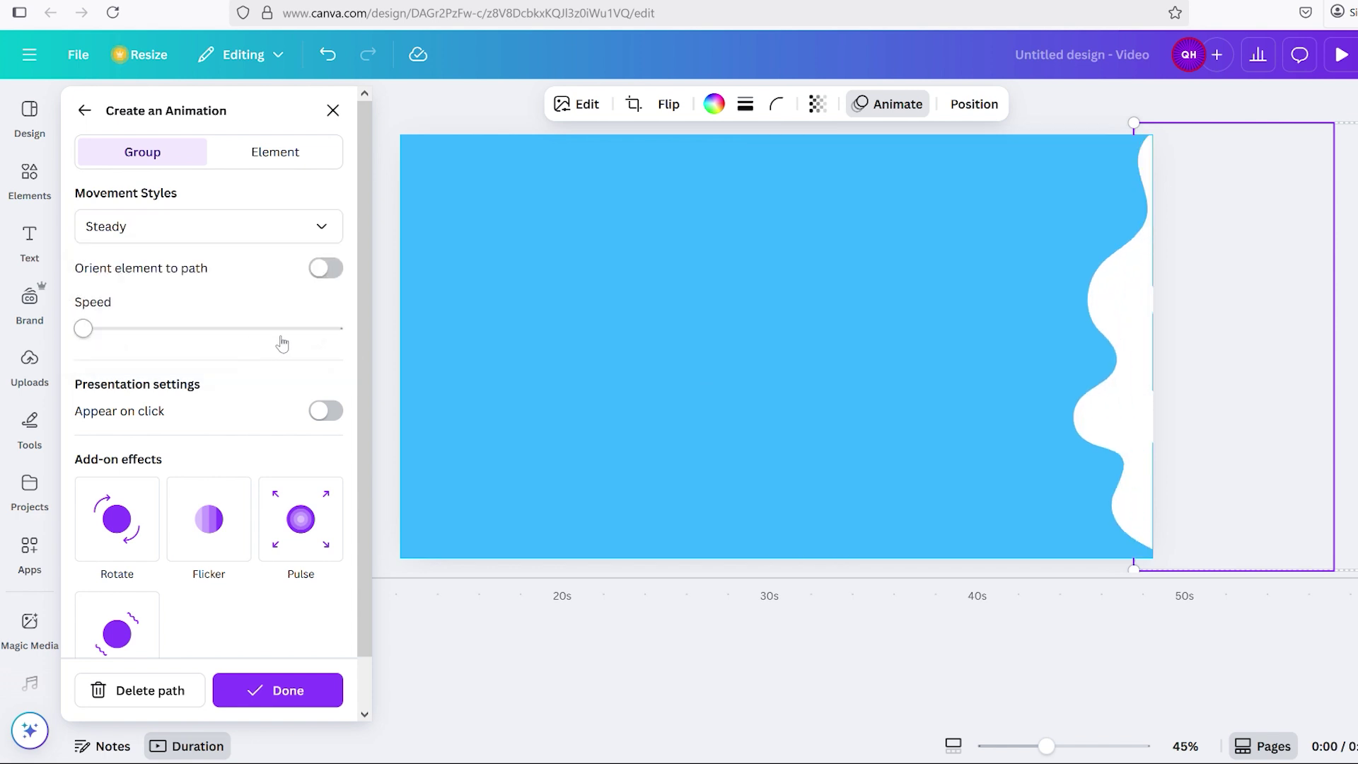
left_click(294, 329)
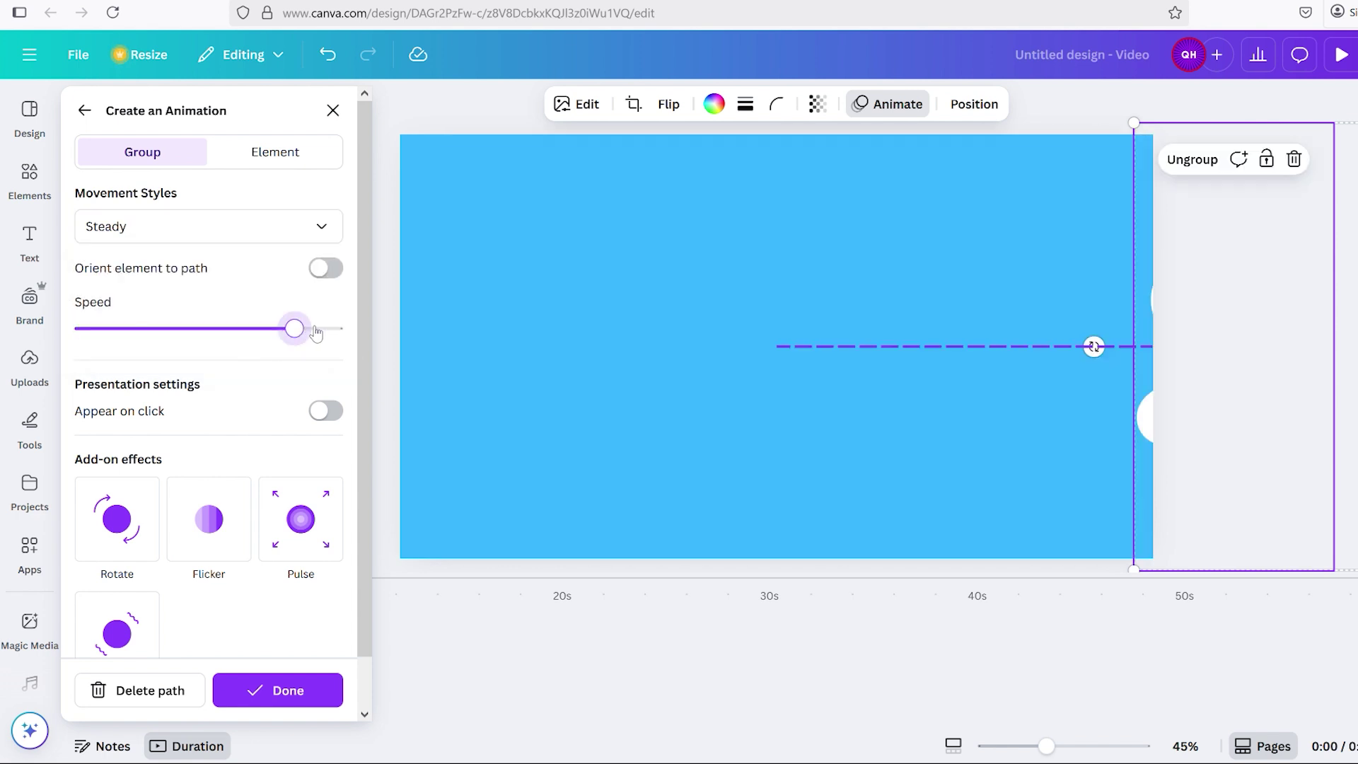
left_click(316, 330)
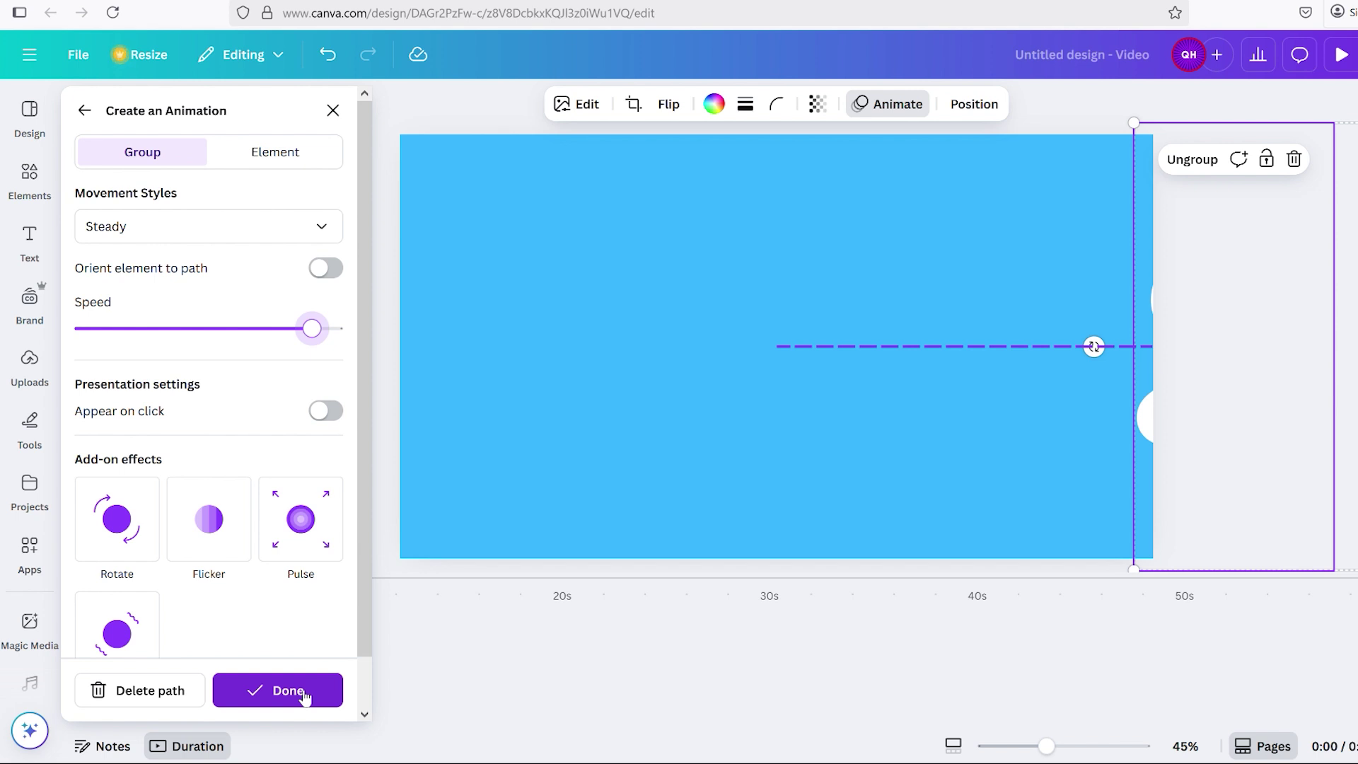
left_click(304, 696)
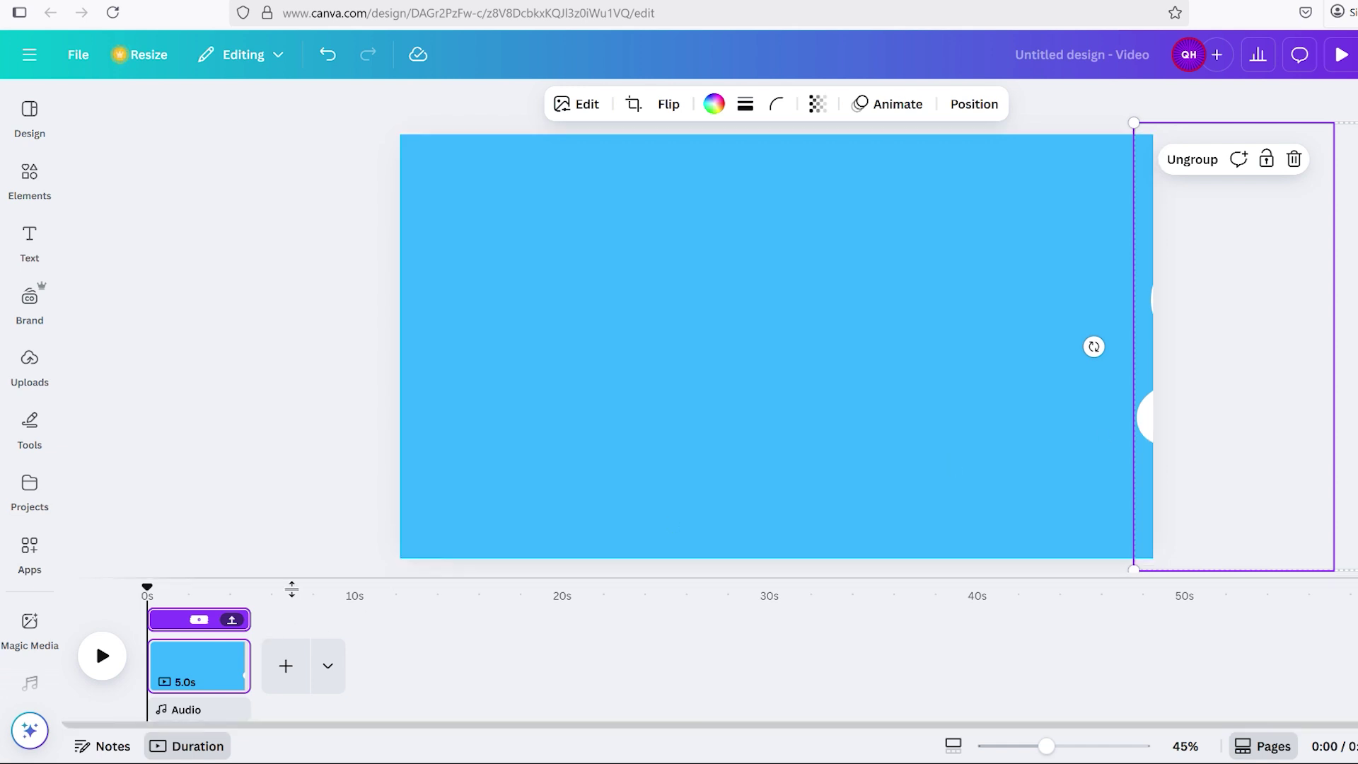
Trim the logo group's timing to roughly half a second and shift it to the end of the 5-second page.
left_click_drag(237, 625, 155, 621)
left_click(102, 655)
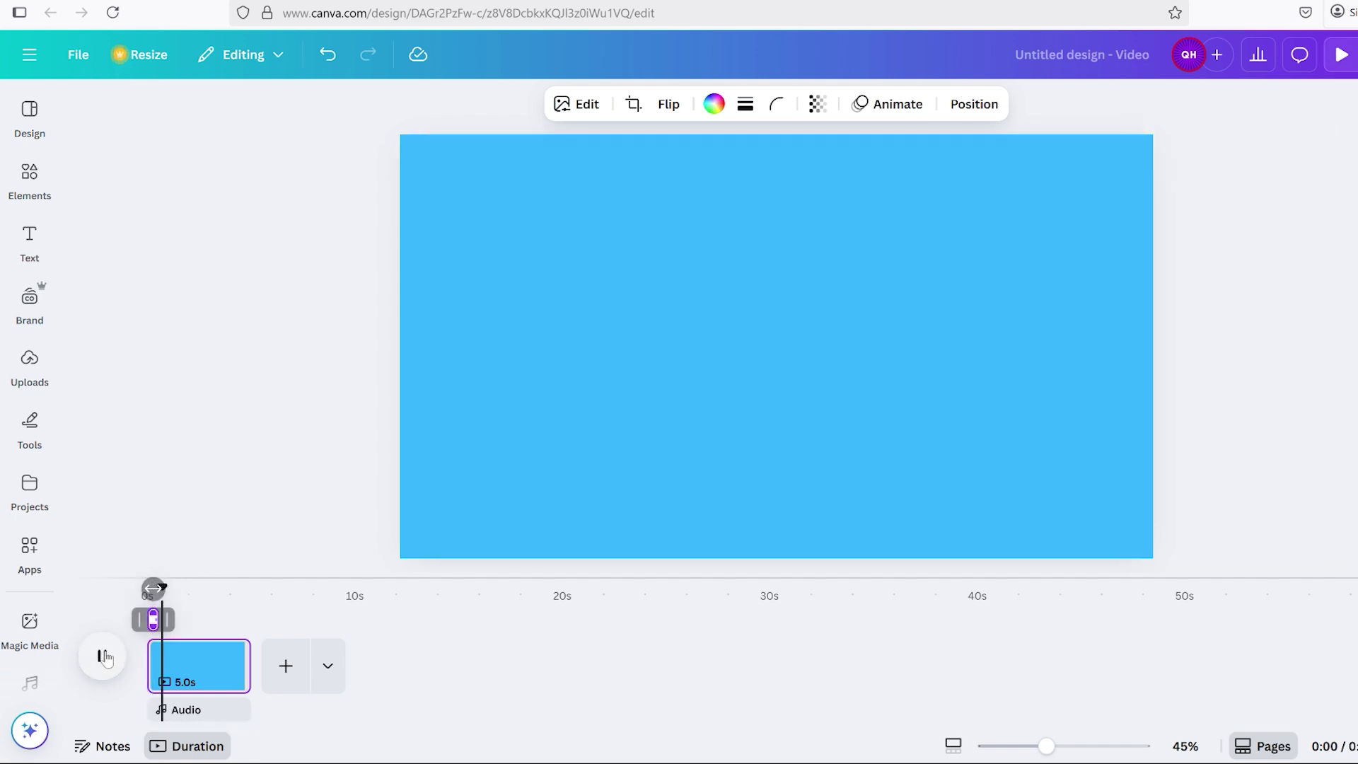
left_click(276, 422)
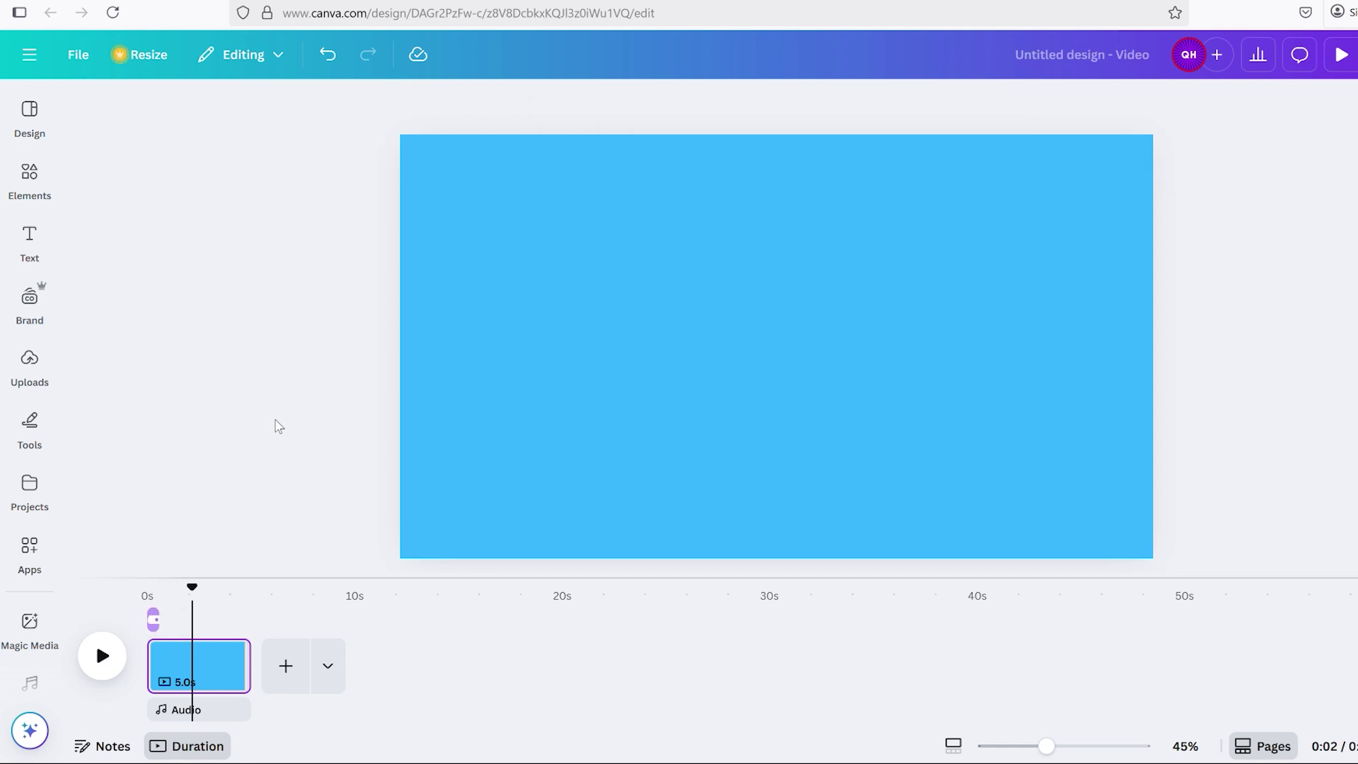
left_click_drag(157, 623, 264, 644)
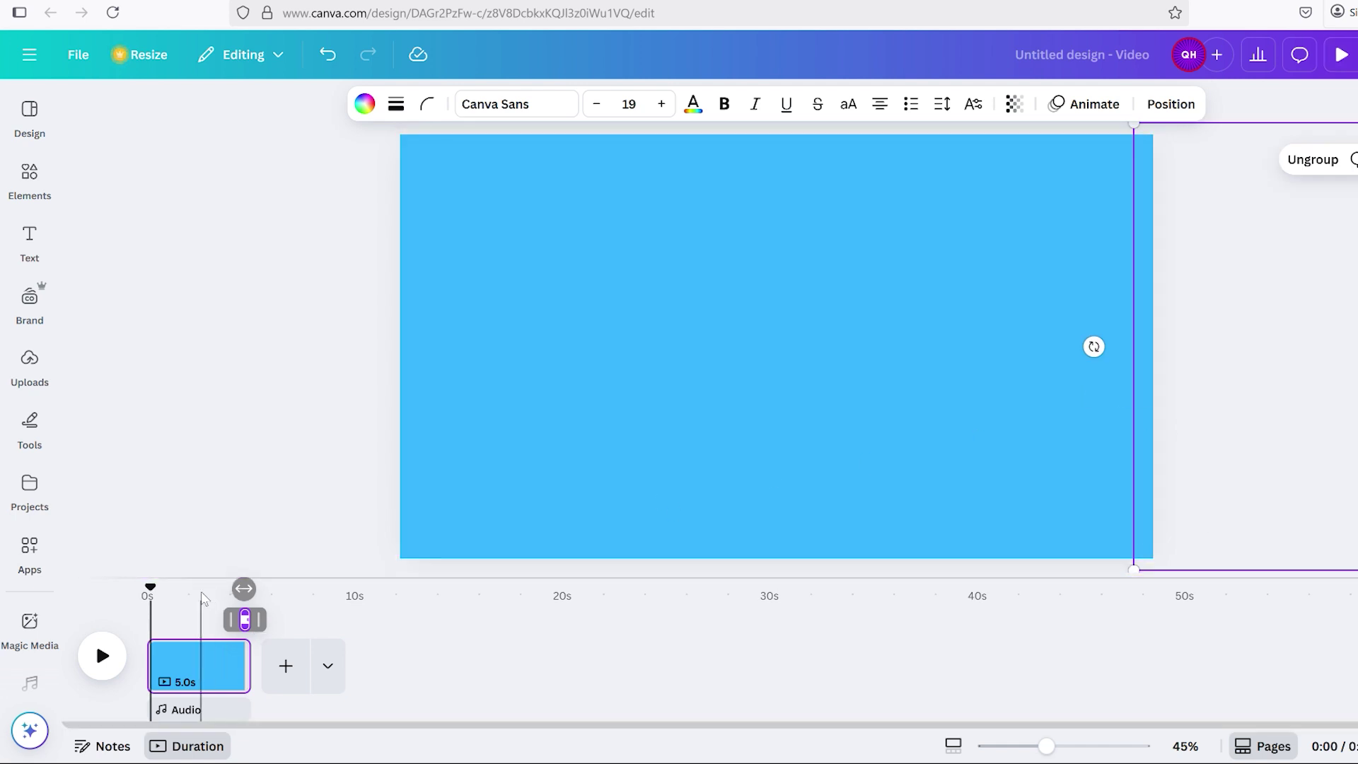
left_click_drag(201, 590, 257, 597)
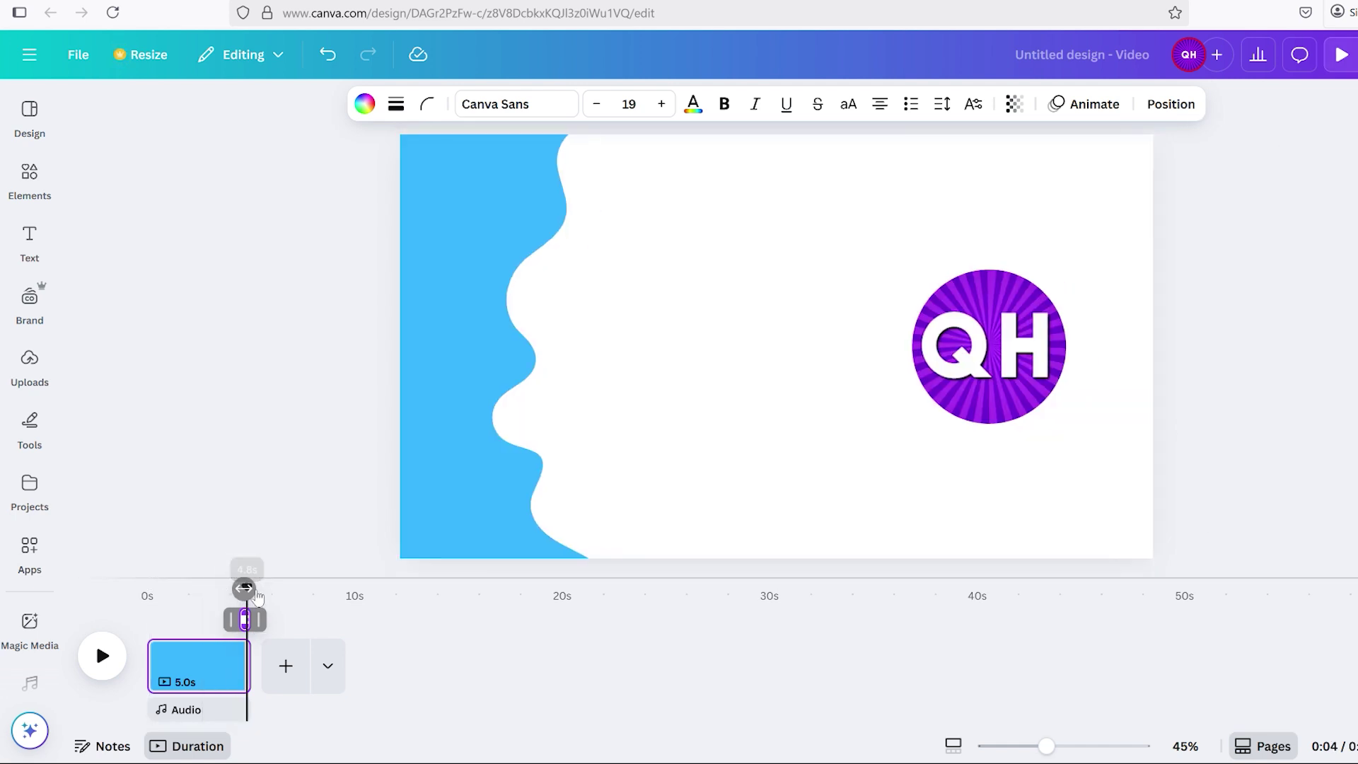
Duplicate the wavy logo group and trim the copy's timing to just over one second at the start of the page.
left_click(684, 416)
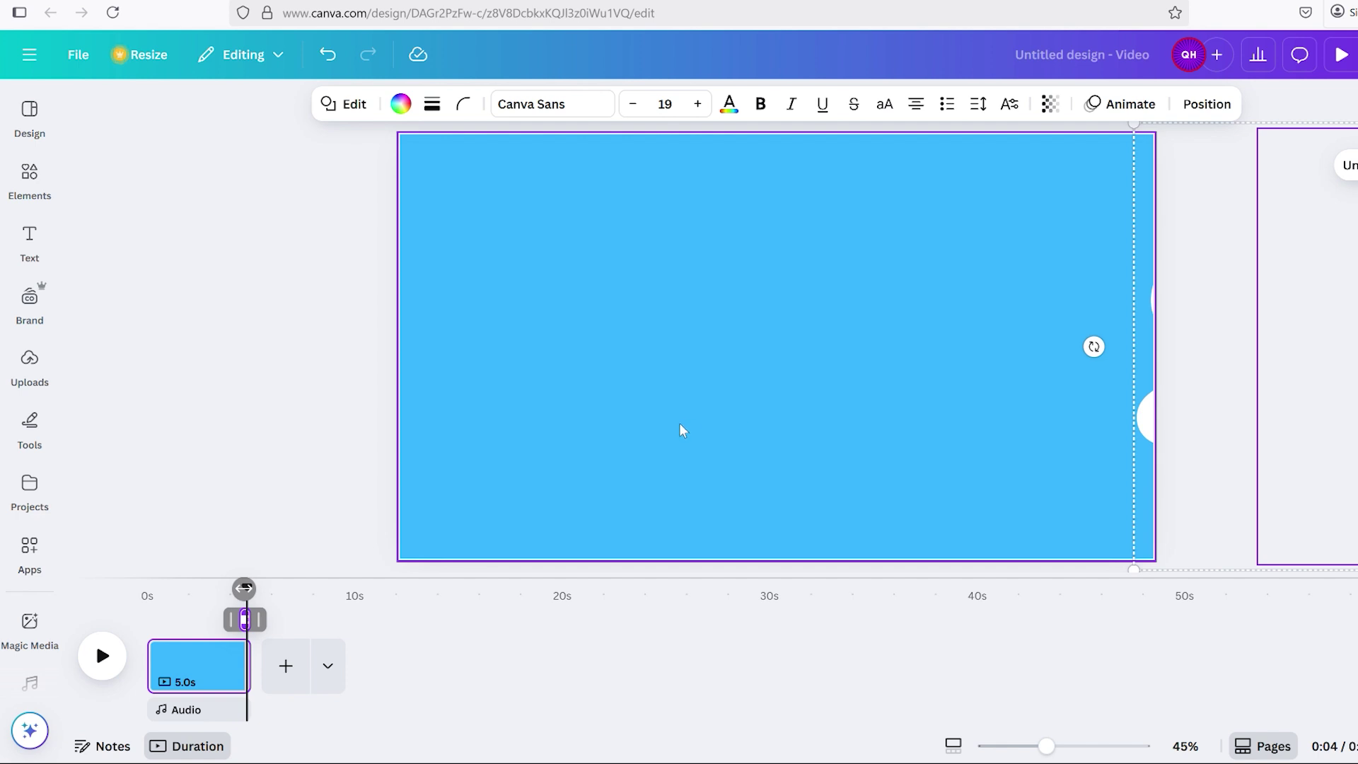
left_click(725, 418)
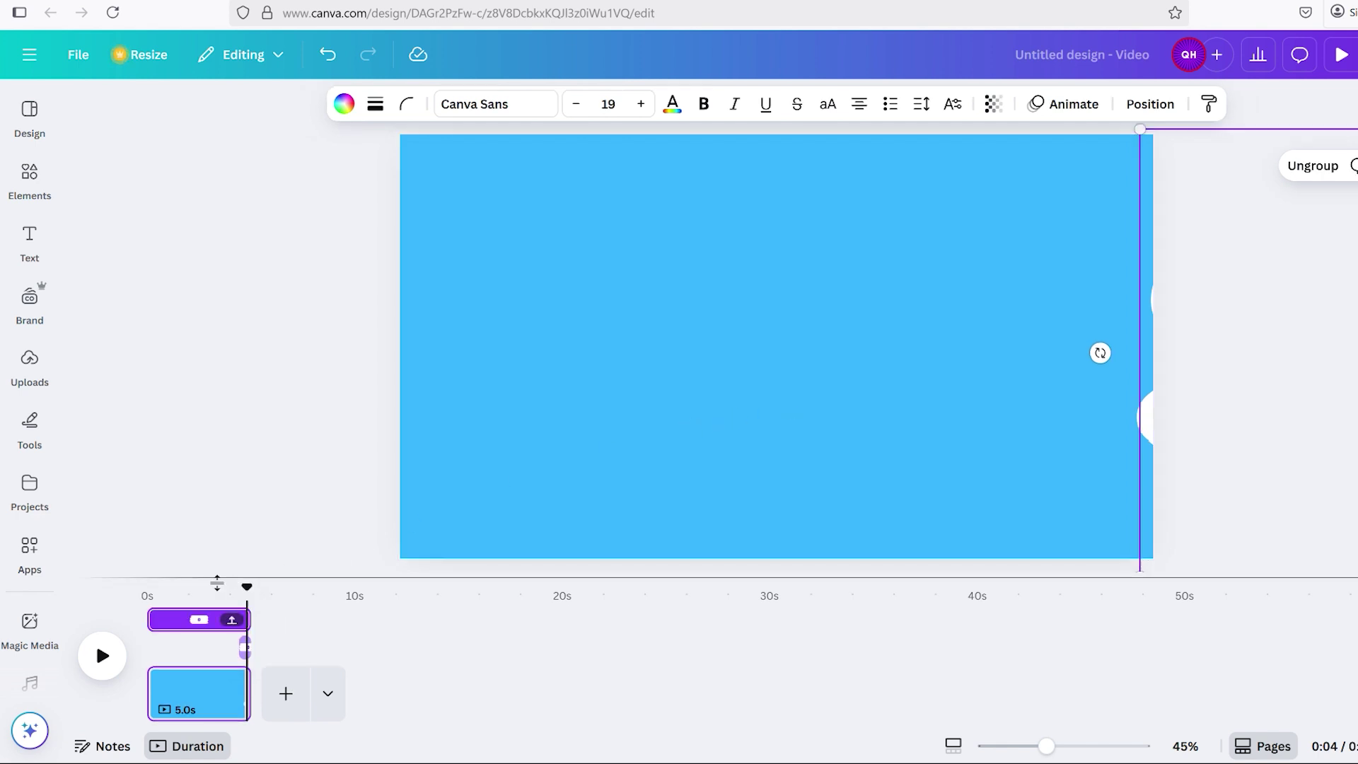
left_click_drag(231, 622, 177, 622)
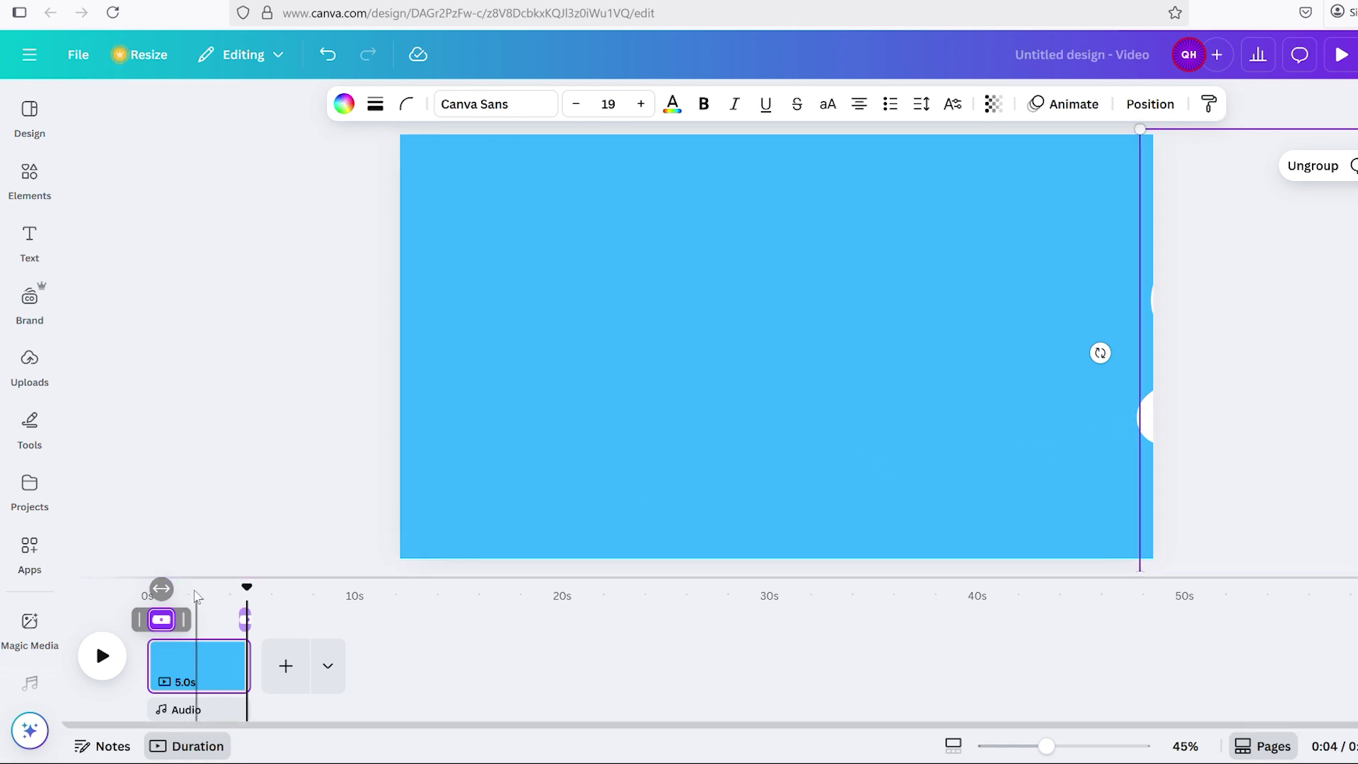
left_click_drag(197, 595, 175, 603)
Move the duplicated group left until its white area covers the page and the QH logo sits at the center.
left_click(607, 489)
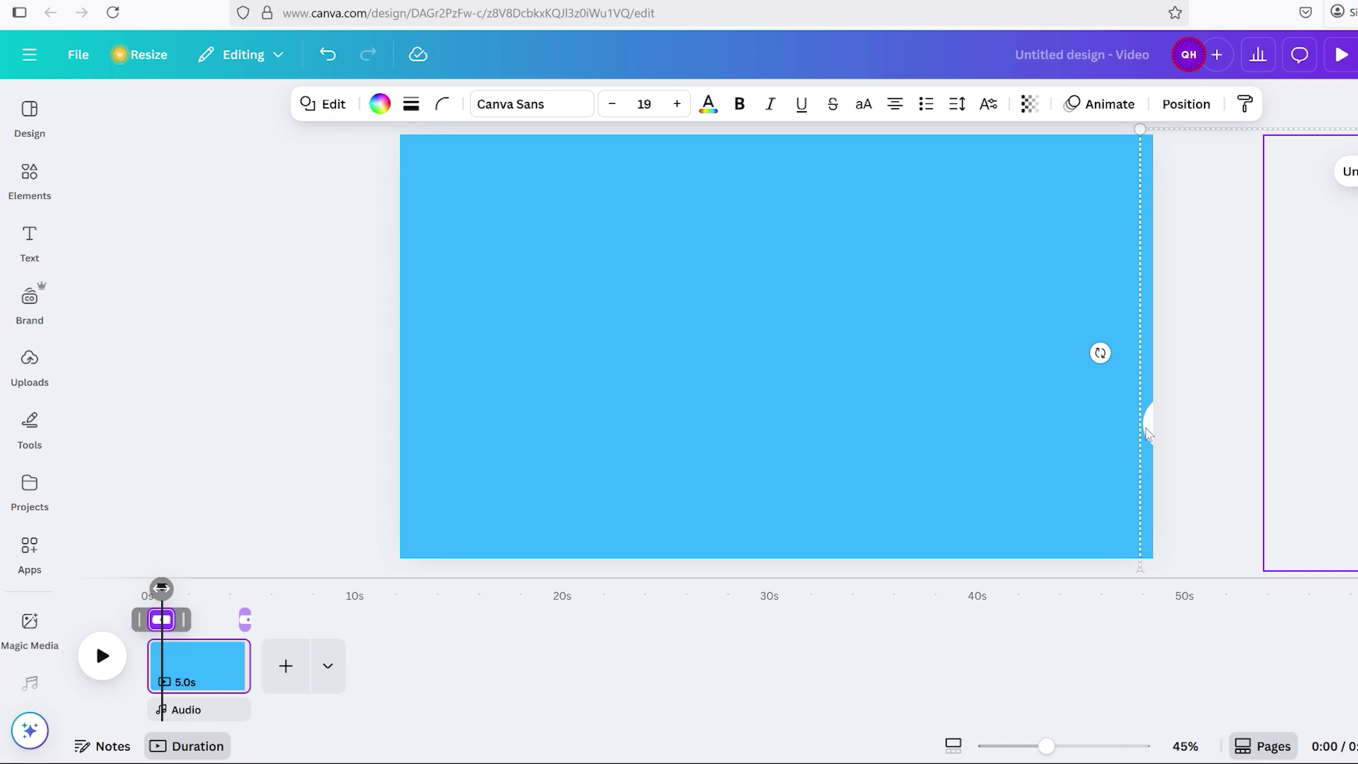
left_click(1147, 433)
mouse_move(1147, 432)
left_mouse_down()
mouse_move(1091, 443)
mouse_move(997, 436)
mouse_move(1004, 427)
left_mouse_up()
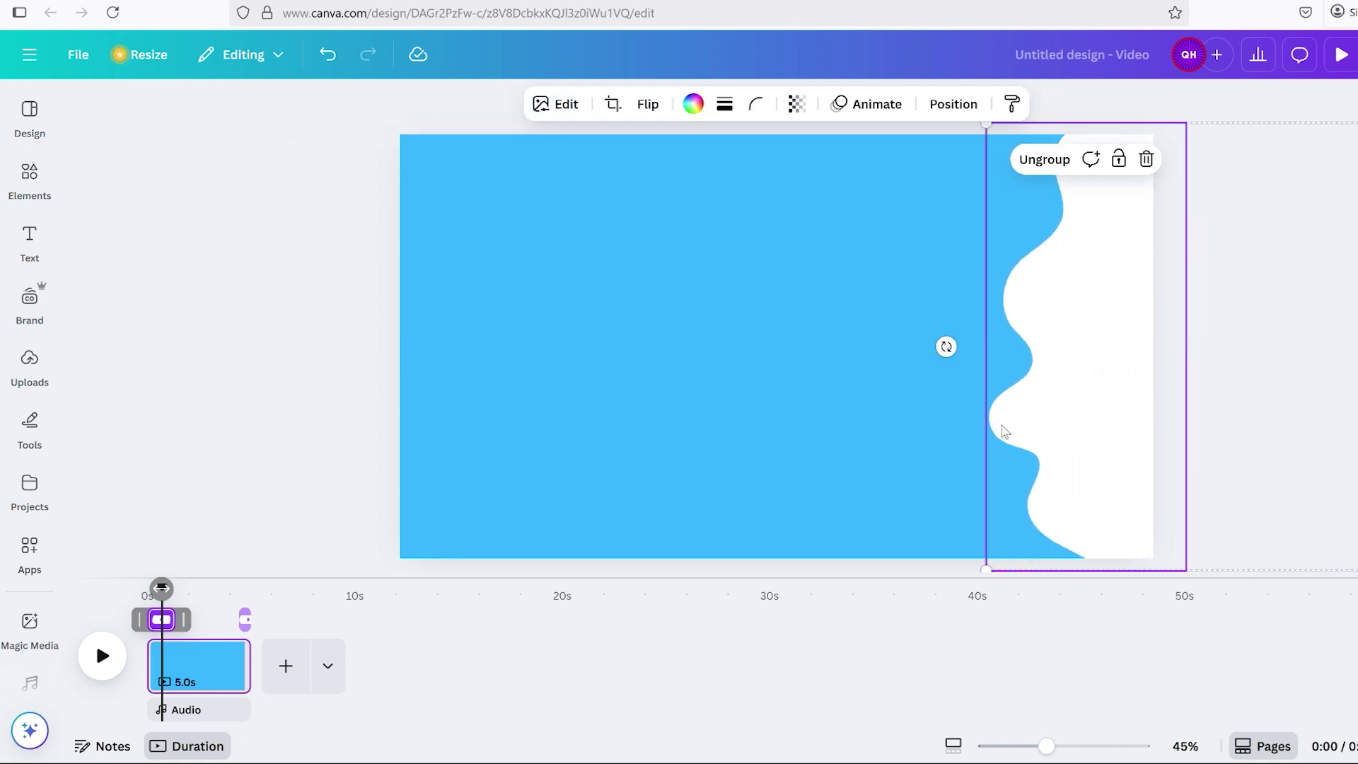
key("ctrl+z")
left_click_drag(1148, 433, 285, 427)
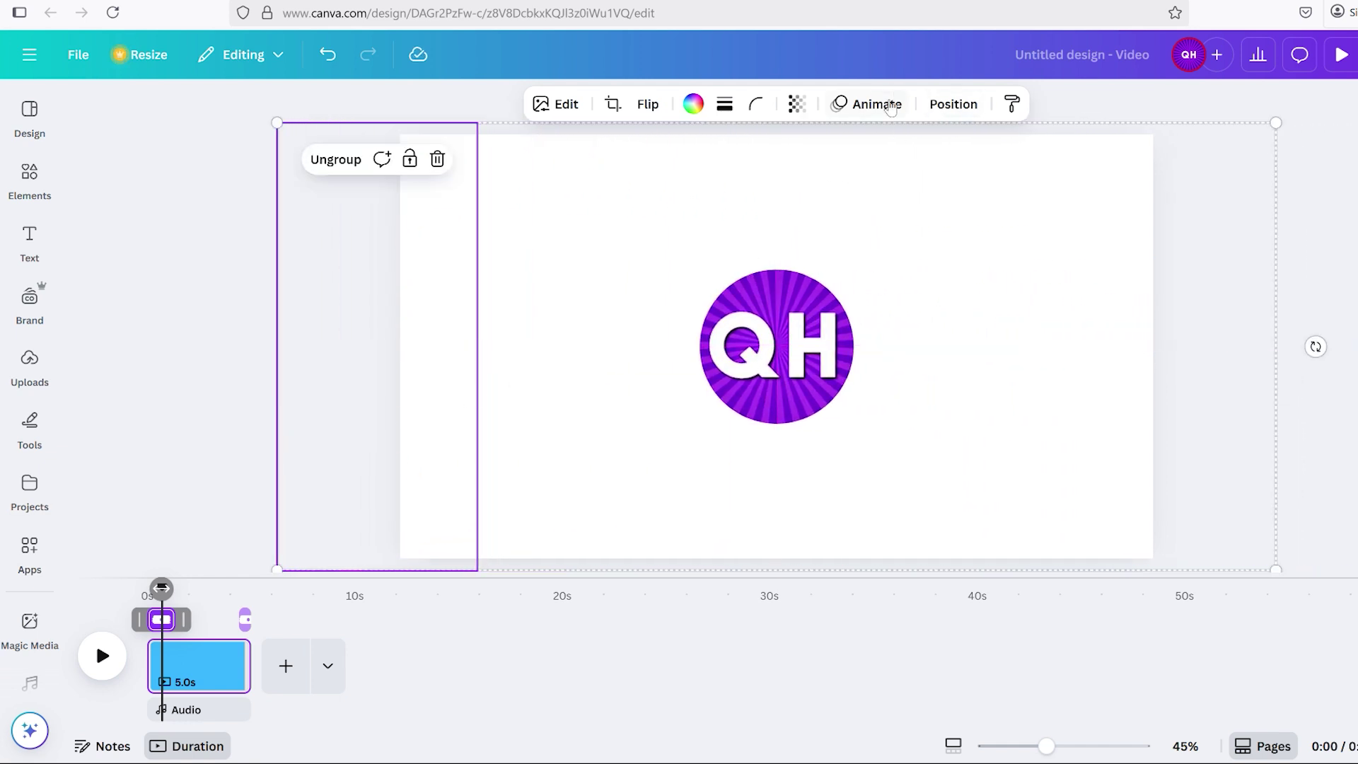
Replace the duplicated group's animation path with a new straight path moving it leftward off the page.
left_click(994, 225)
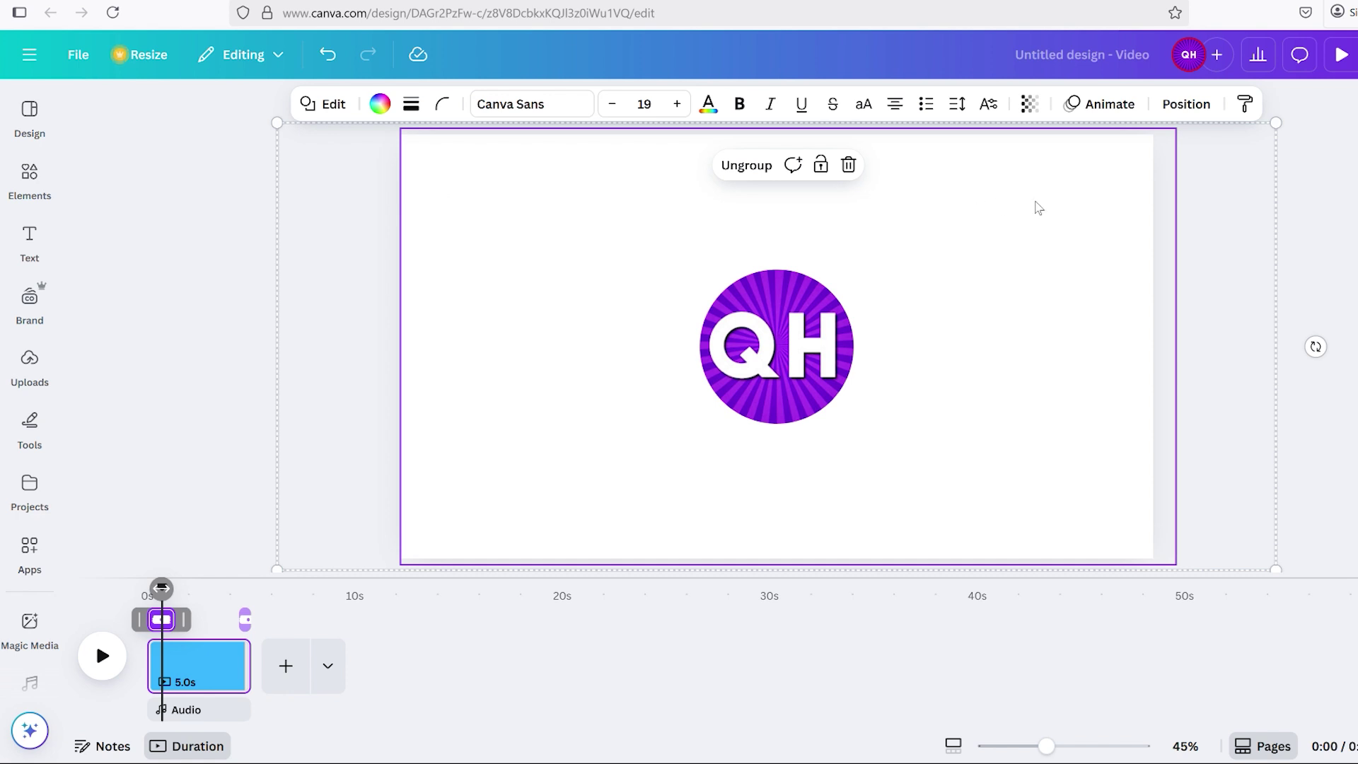
left_click(1102, 104)
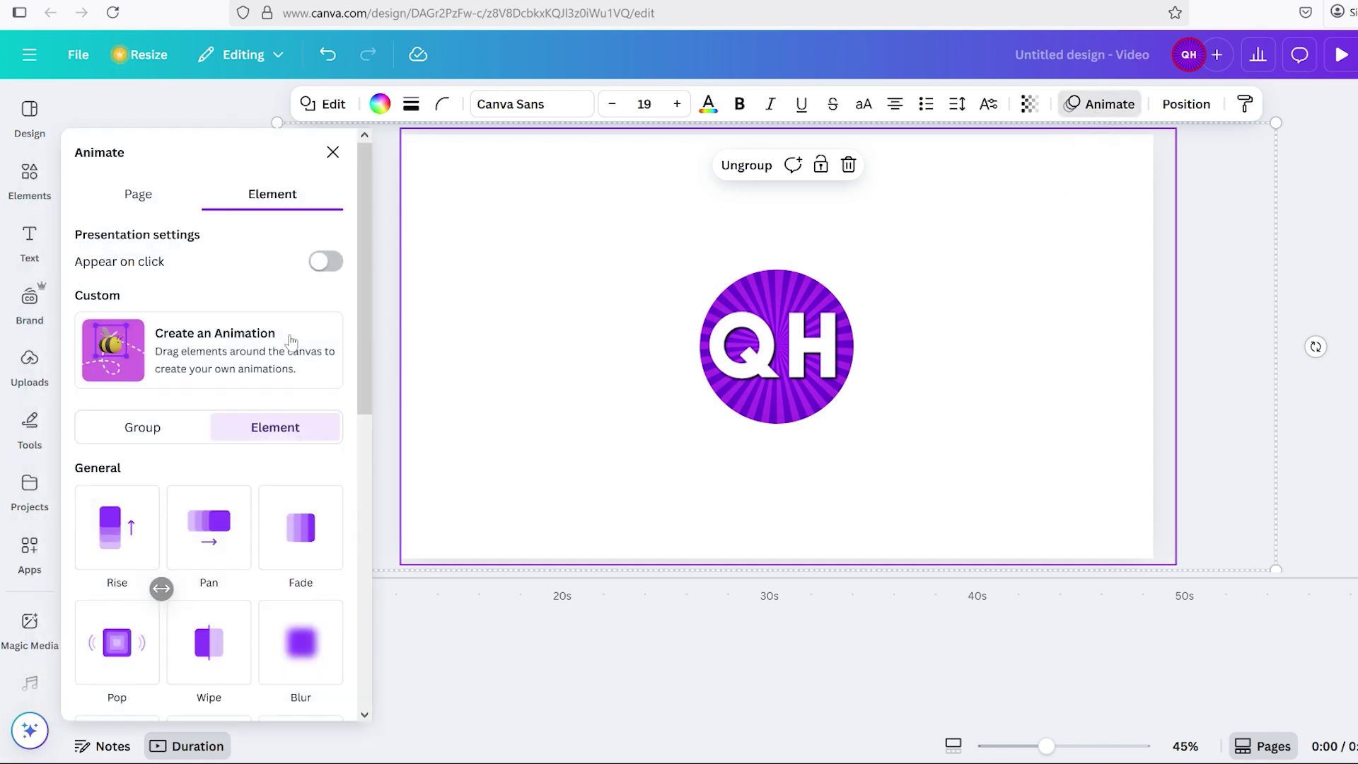
left_click(231, 368)
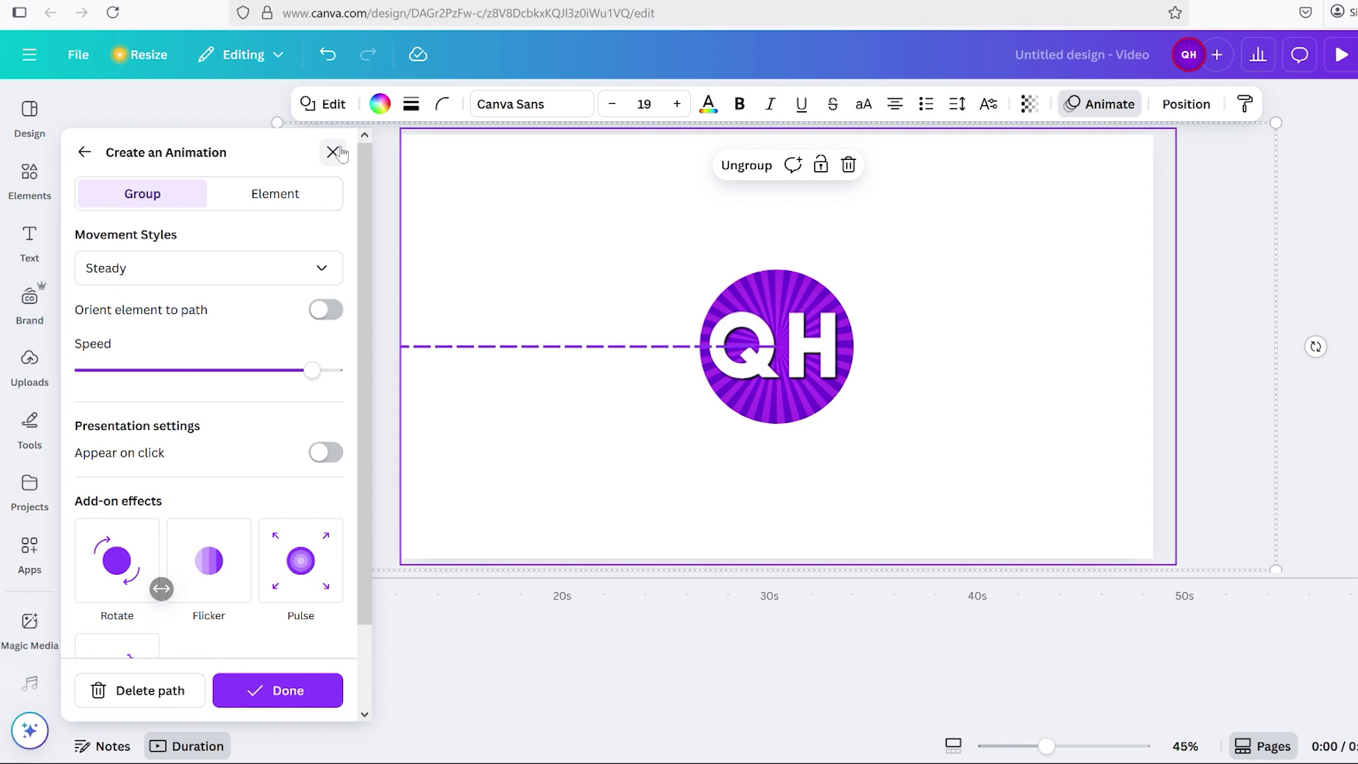
left_click(170, 690)
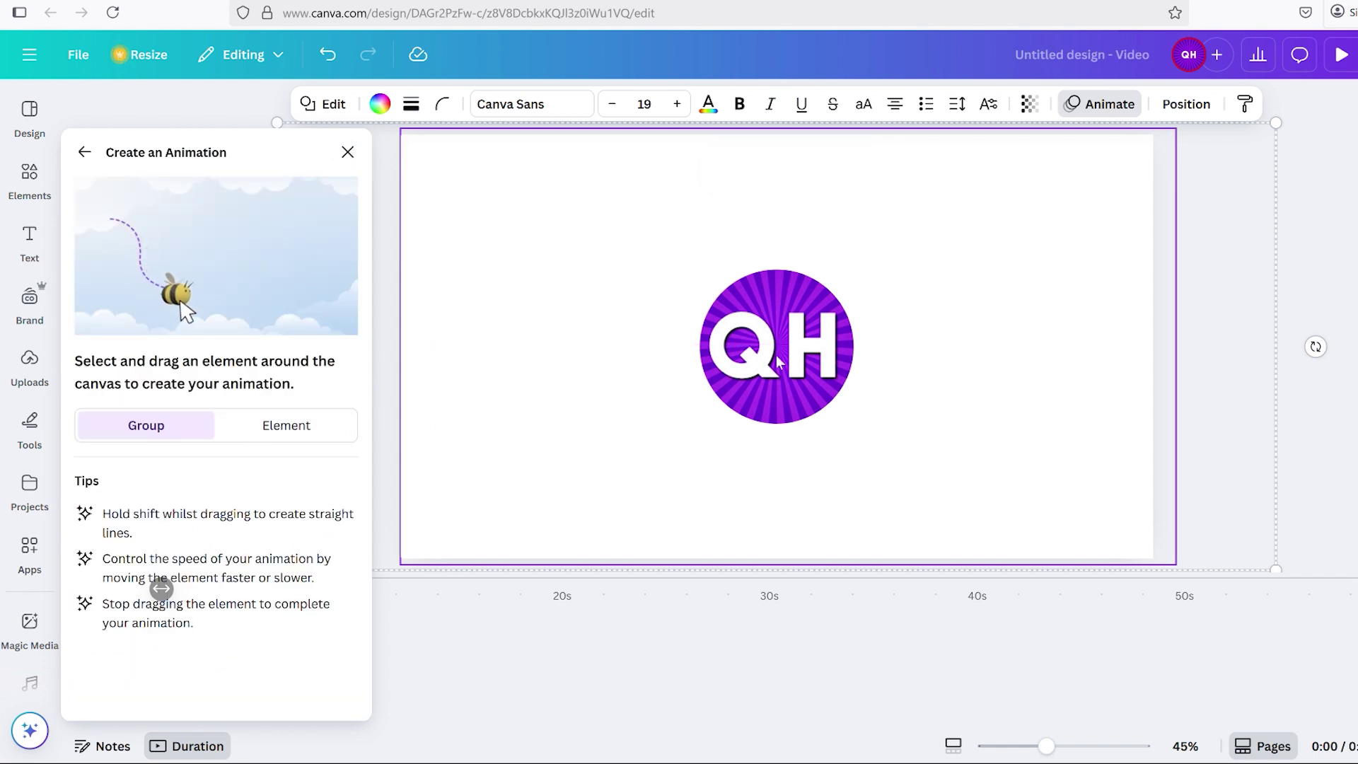
mouse_move(772, 354)
left_mouse_down()
mouse_move(210, 389)
mouse_move(3, 388)
left_mouse_up()
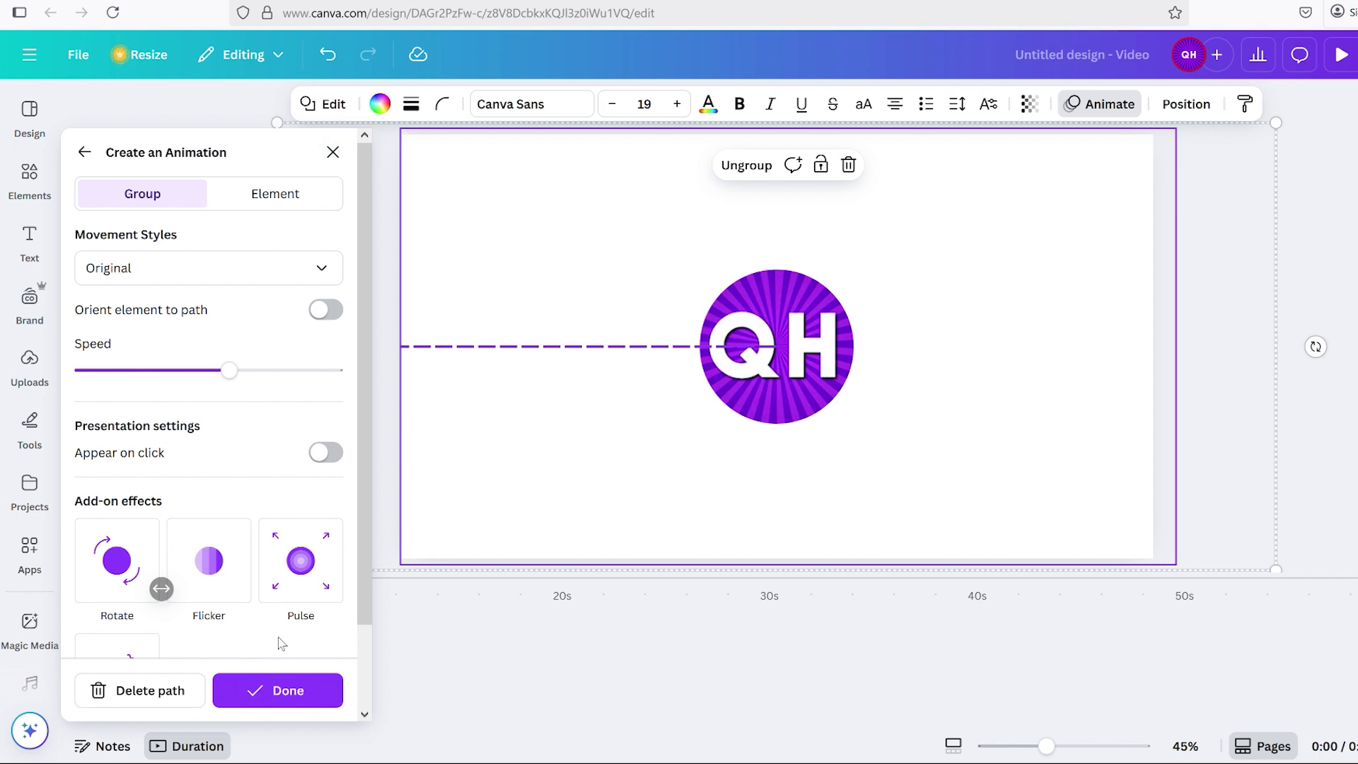
left_click(145, 709)
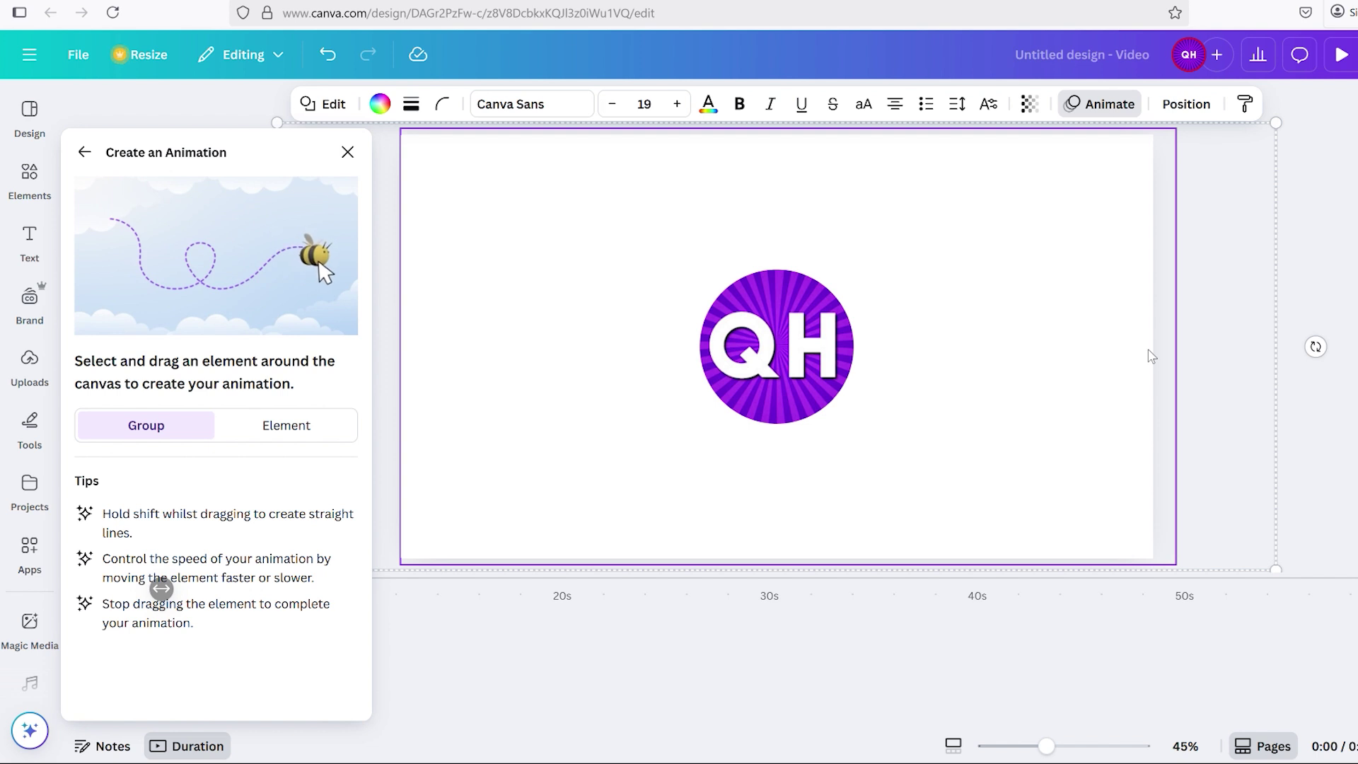
left_click_drag(1151, 356, 337, 367)
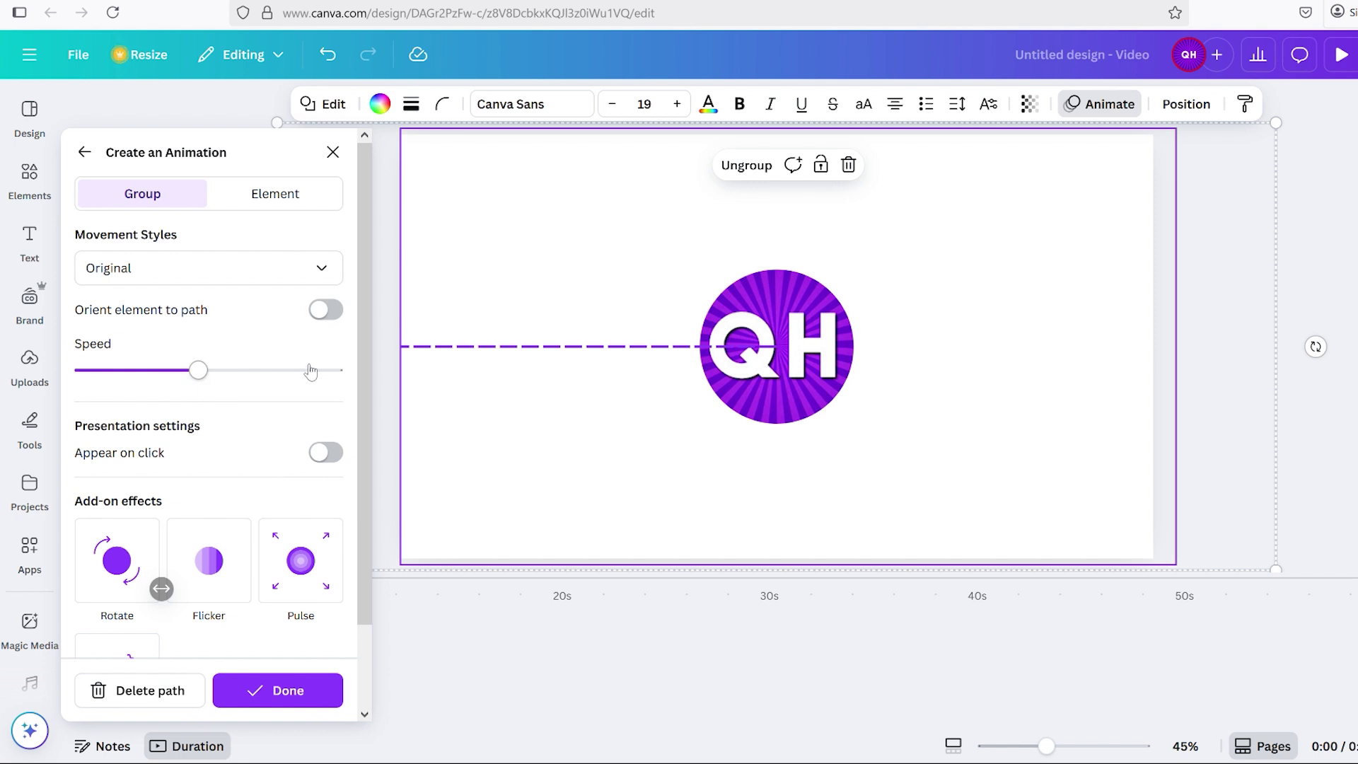
Set the duplicated group's animation to high speed with the Steady movement style, and apply it.
left_click(311, 370)
left_click(323, 268)
left_click(185, 382)
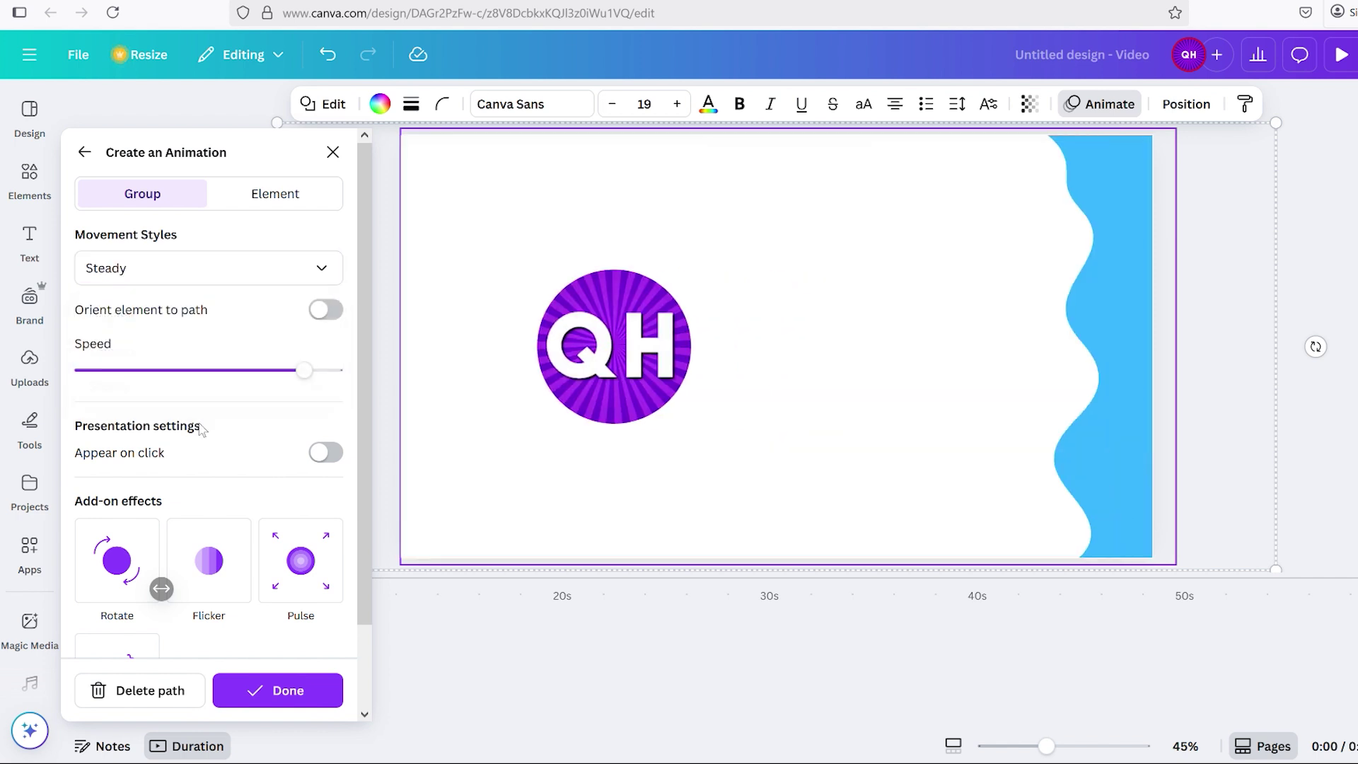
left_click(277, 689)
left_click(176, 372)
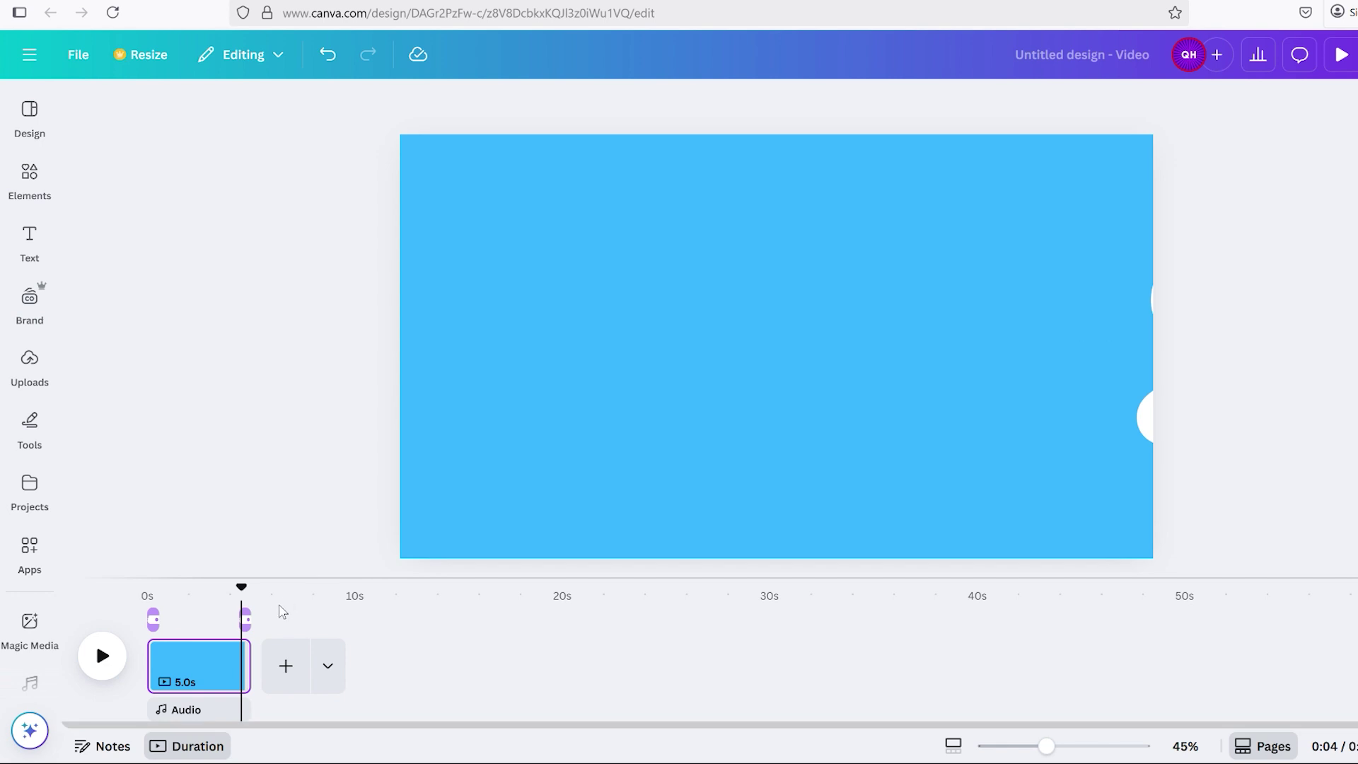
Play the video from near the start of the page to preview the logo's exit animation.
left_click(157, 594)
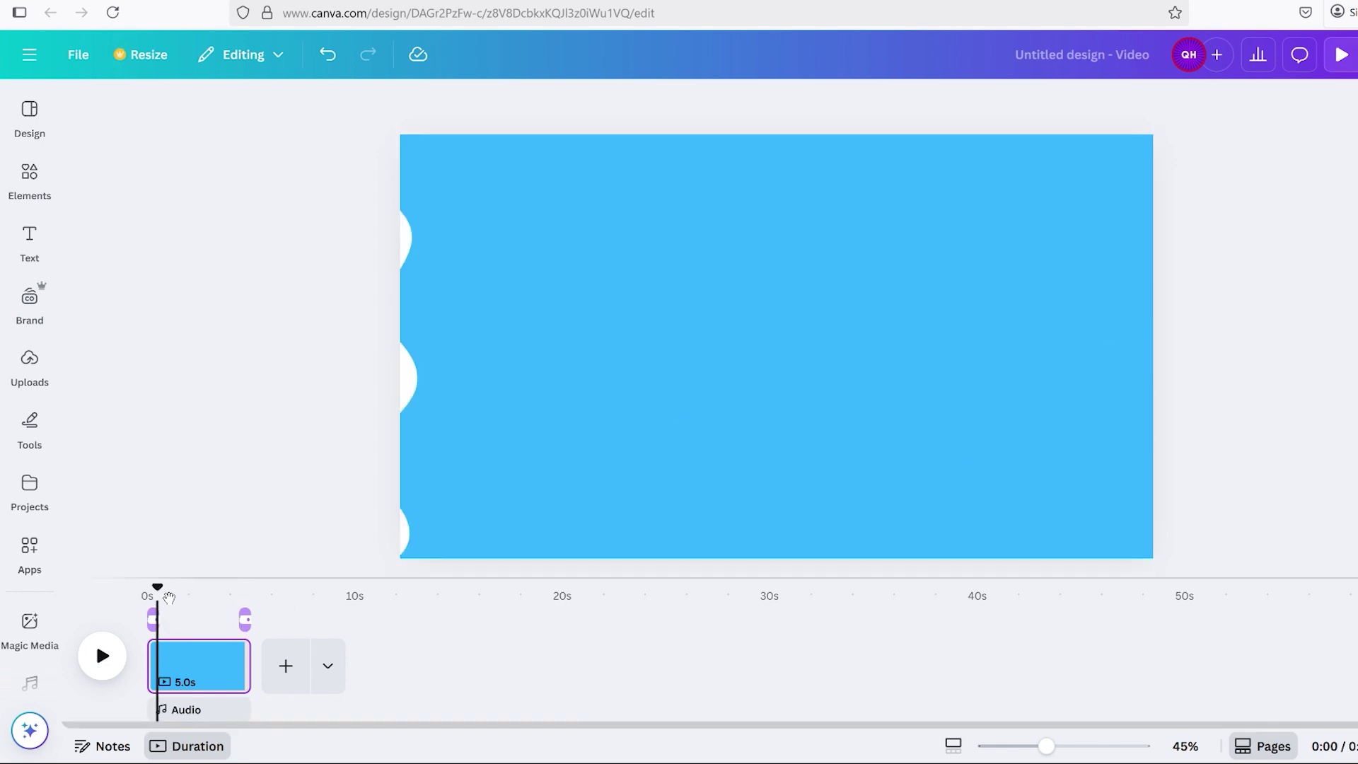
left_click(102, 656)
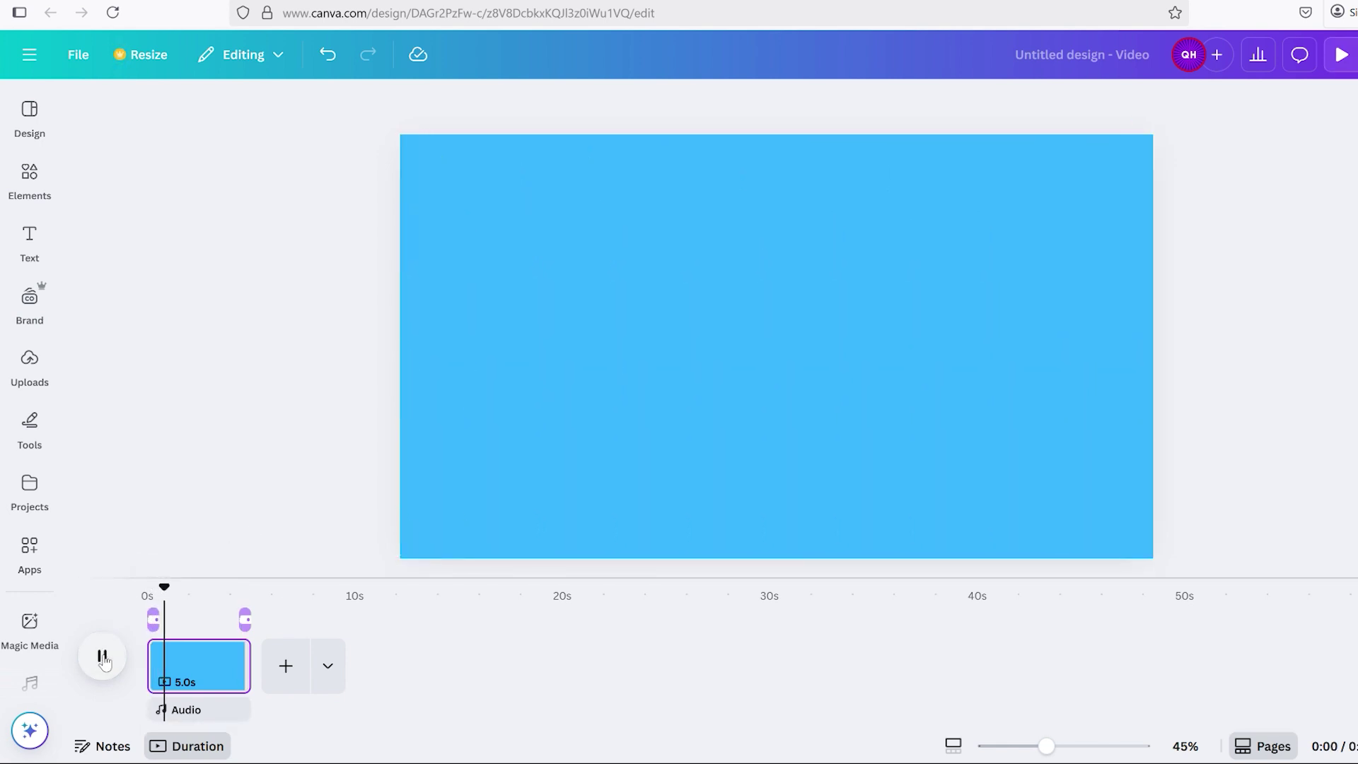